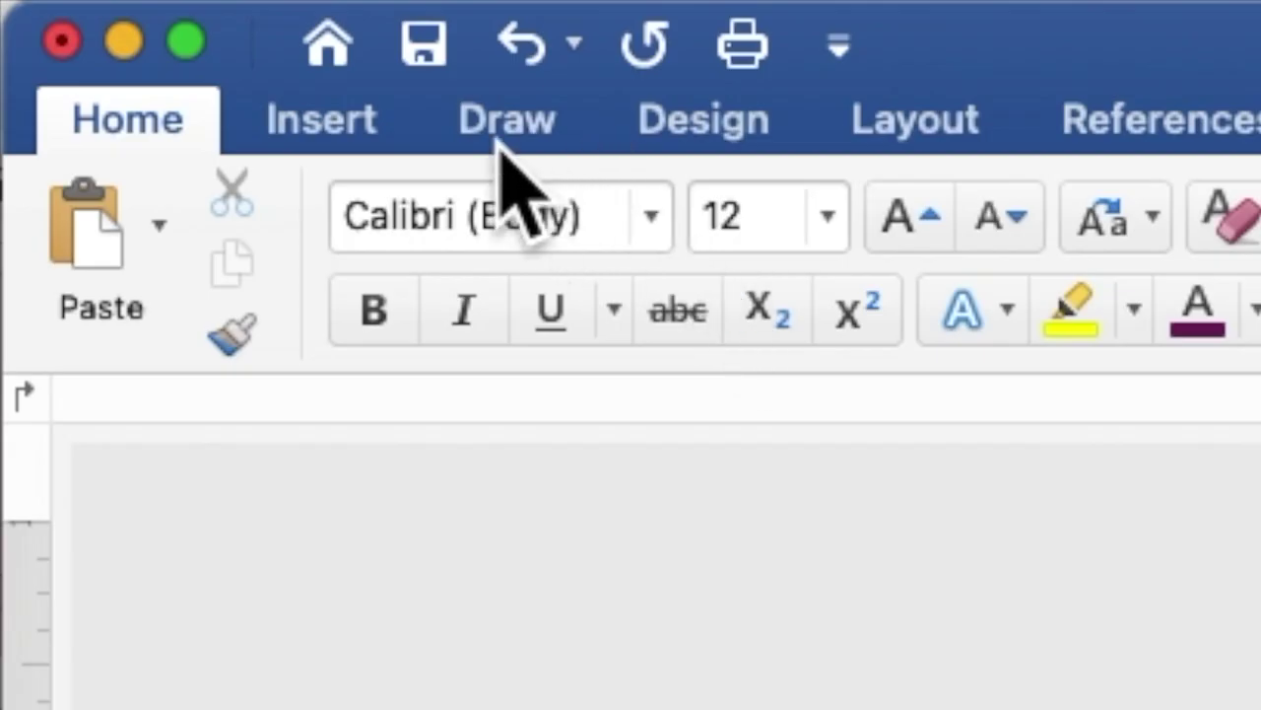
# Insert the picture NUDE PEACH BACKGROUND.jpg from file onto the blank page.
pyautogui.click(374, 133)
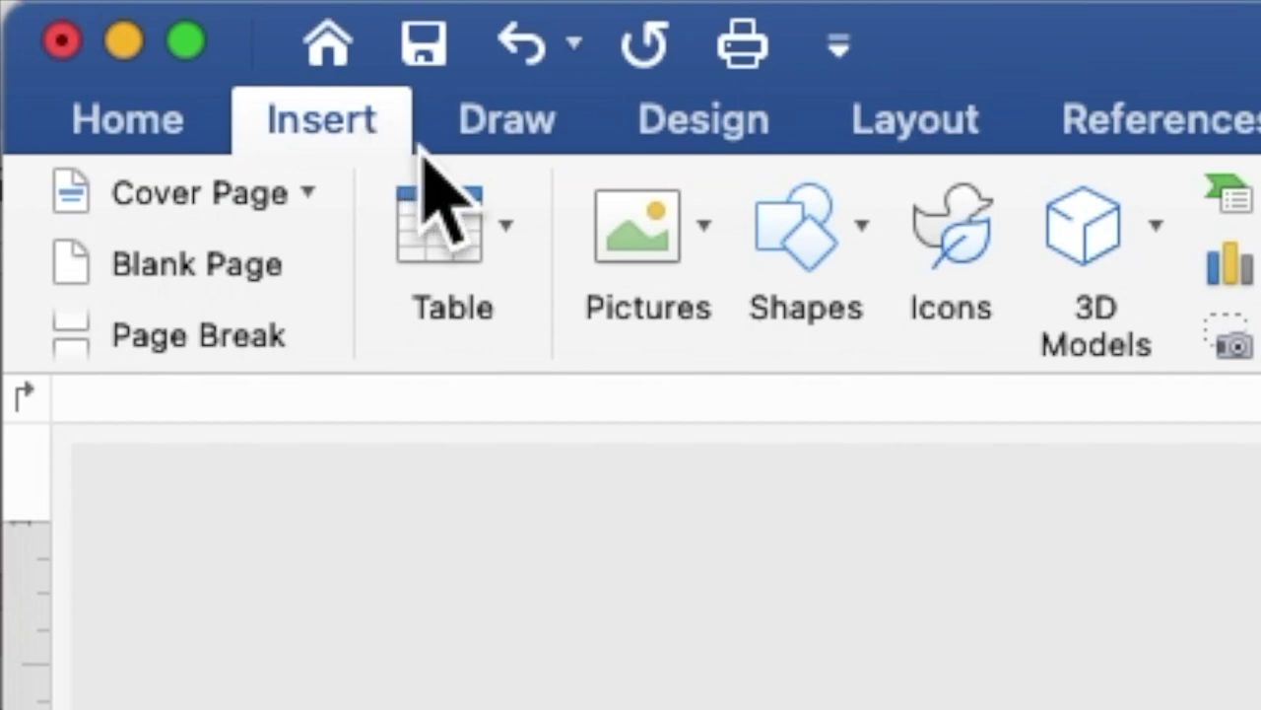
pyautogui.click(619, 236)
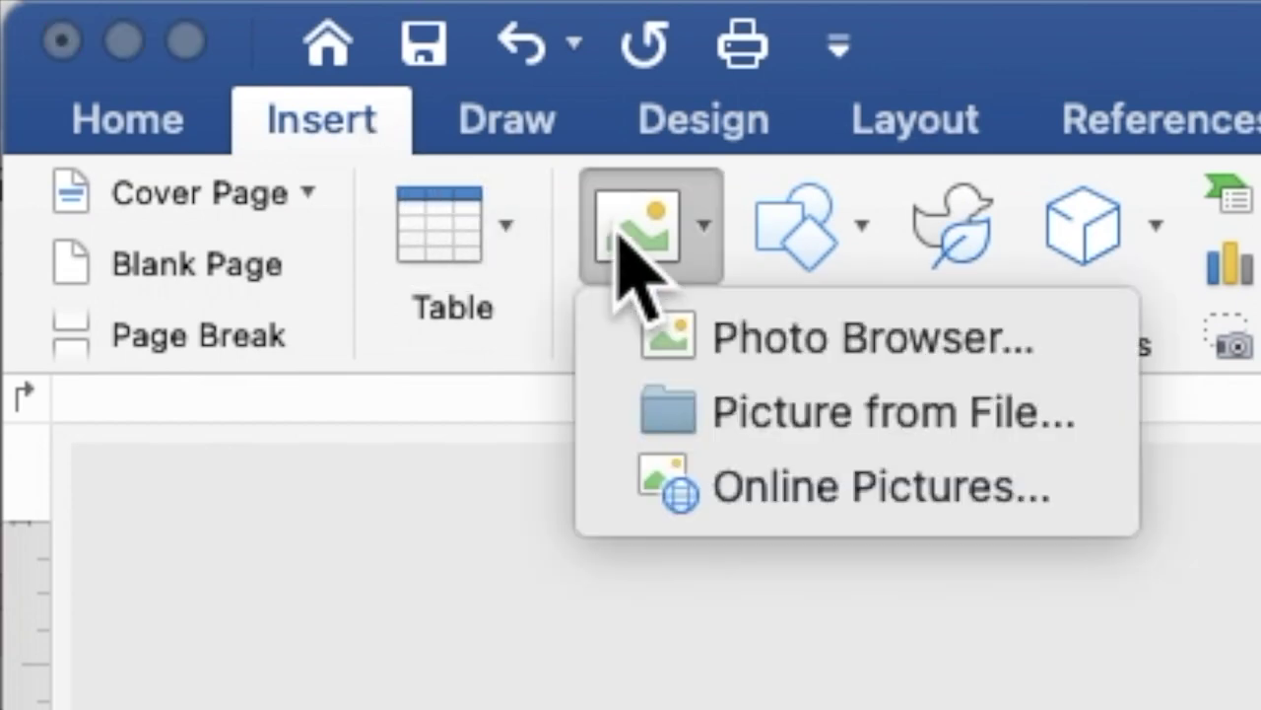
pyautogui.click(739, 409)
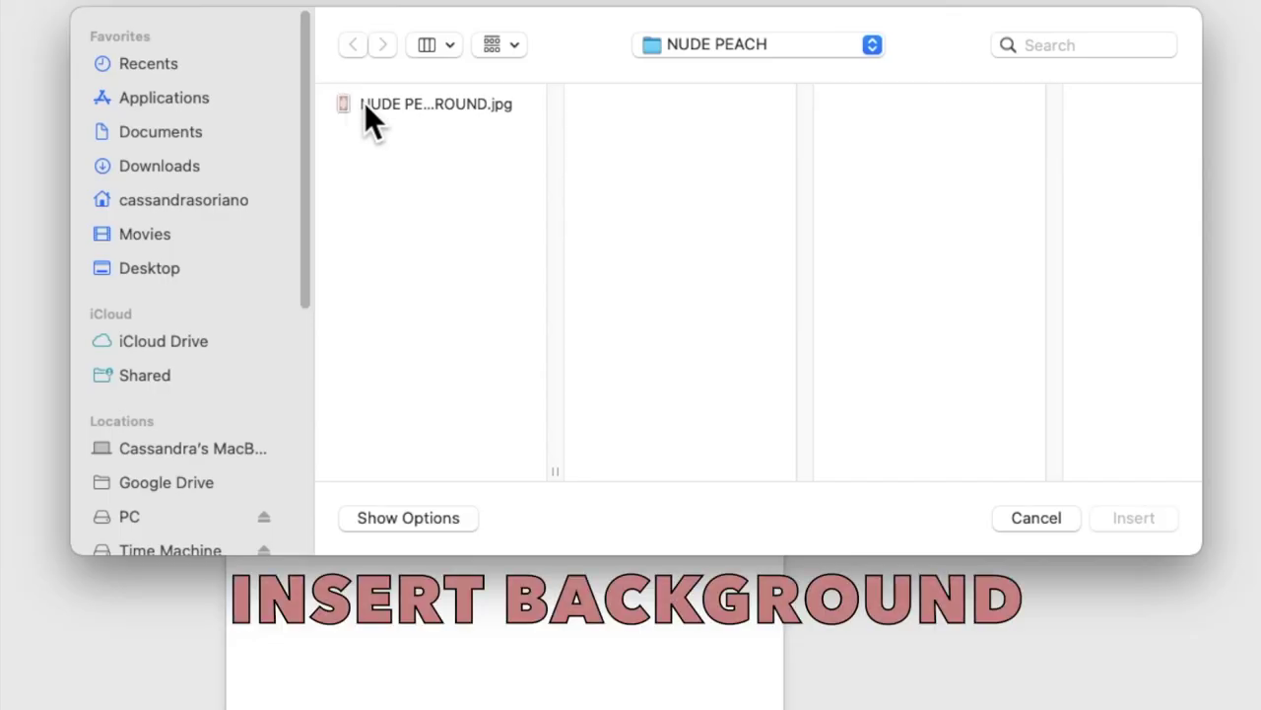
pyautogui.click(534, 175)
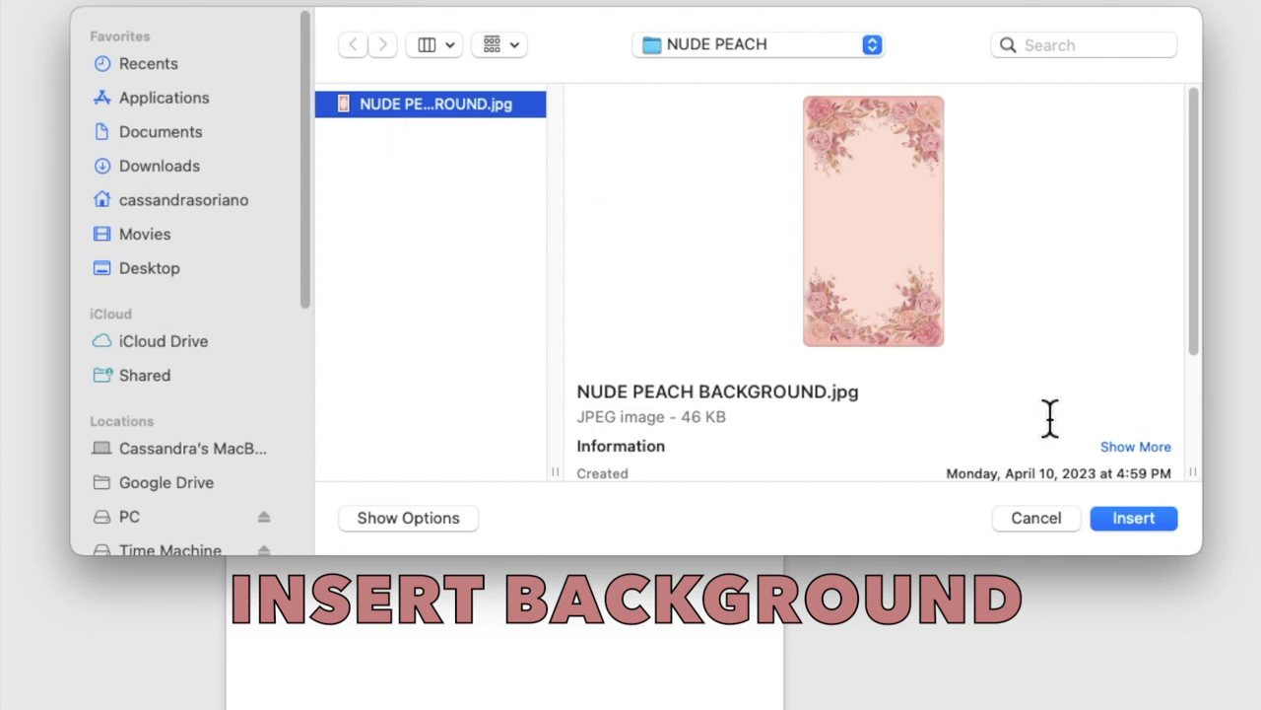
pyautogui.click(1114, 514)
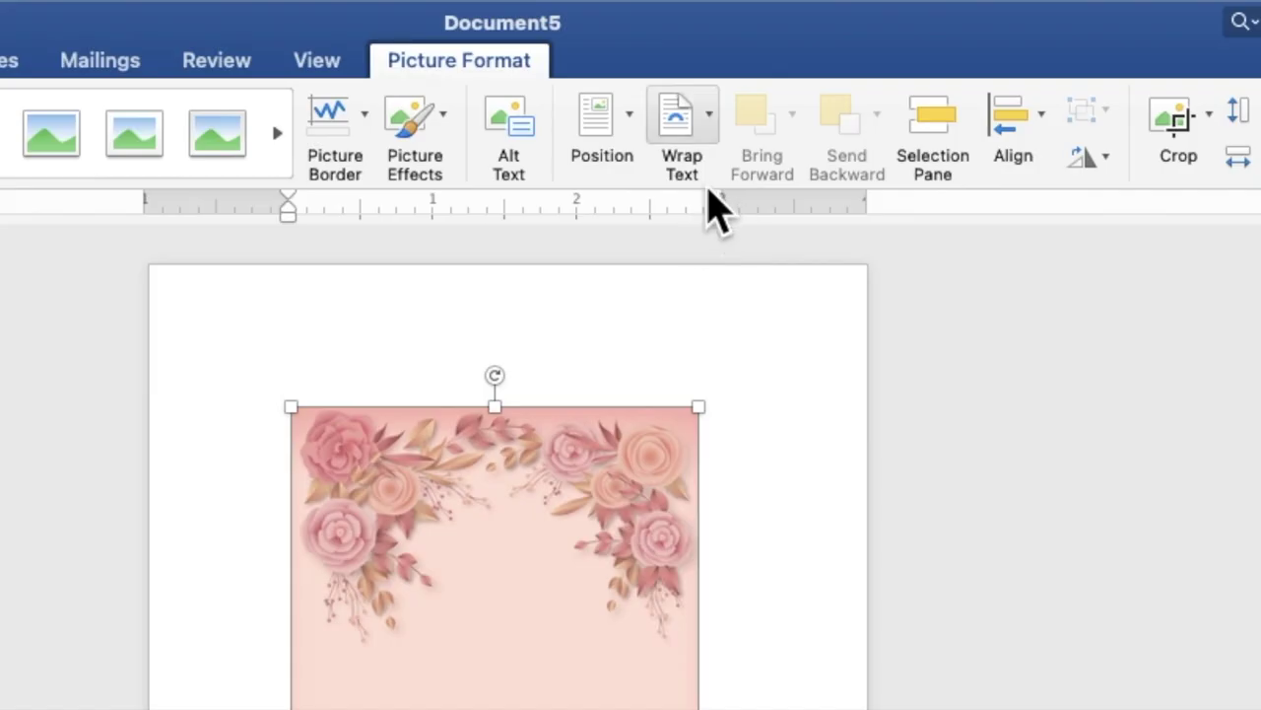
# Set the floral picture behind text, move it to the top-left corner and enlarge it to 6.47" x 3.64".
pyautogui.click(698, 158)
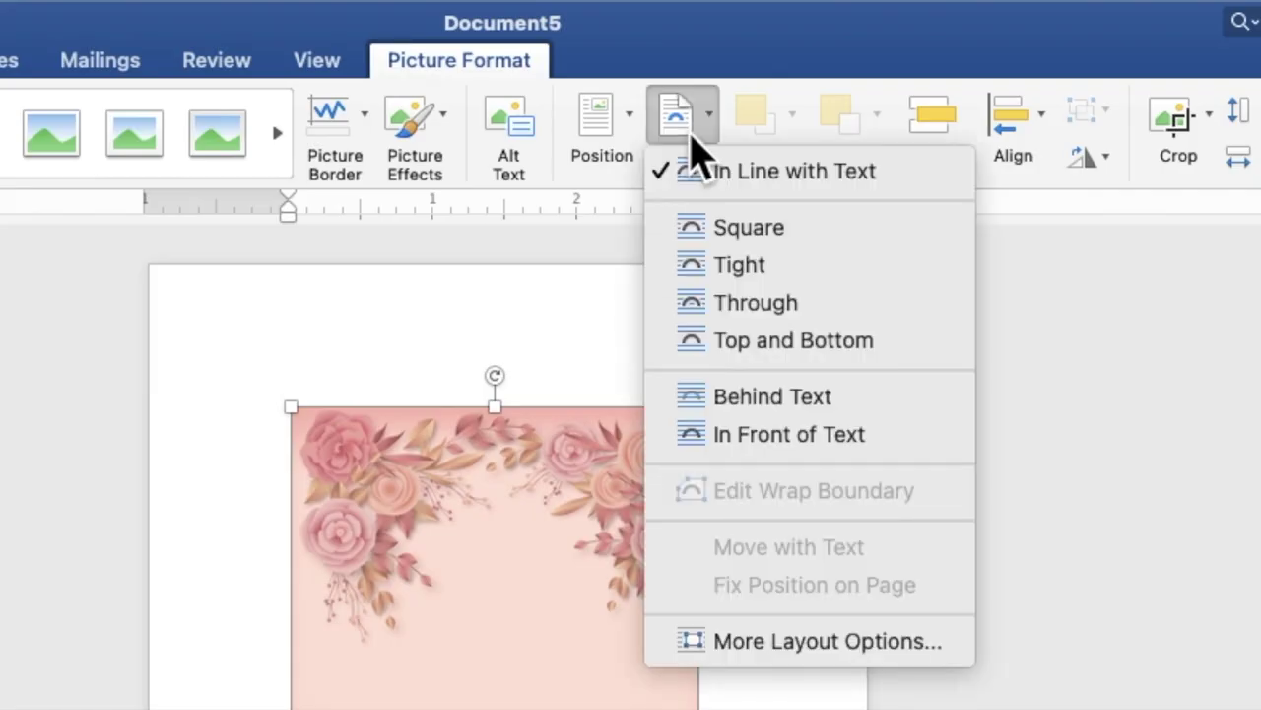
pyautogui.click(737, 399)
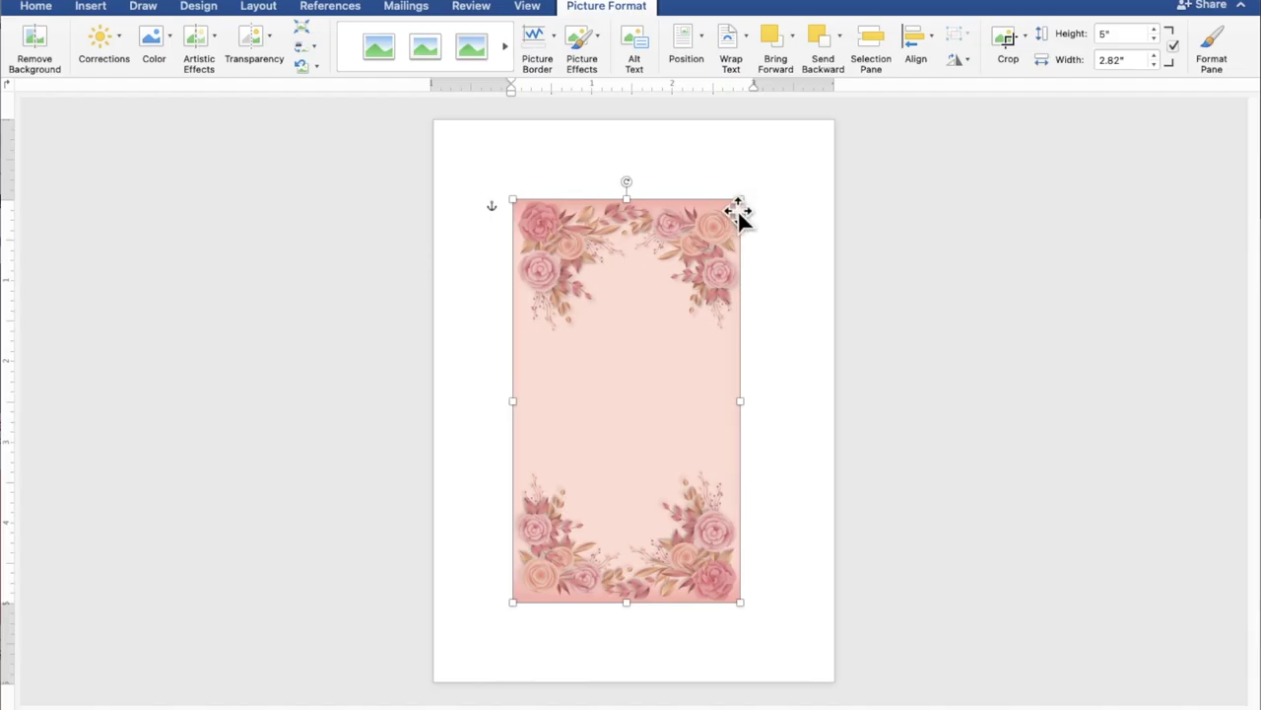
pyautogui.moveTo(672, 259); pyautogui.dragTo(594, 183)
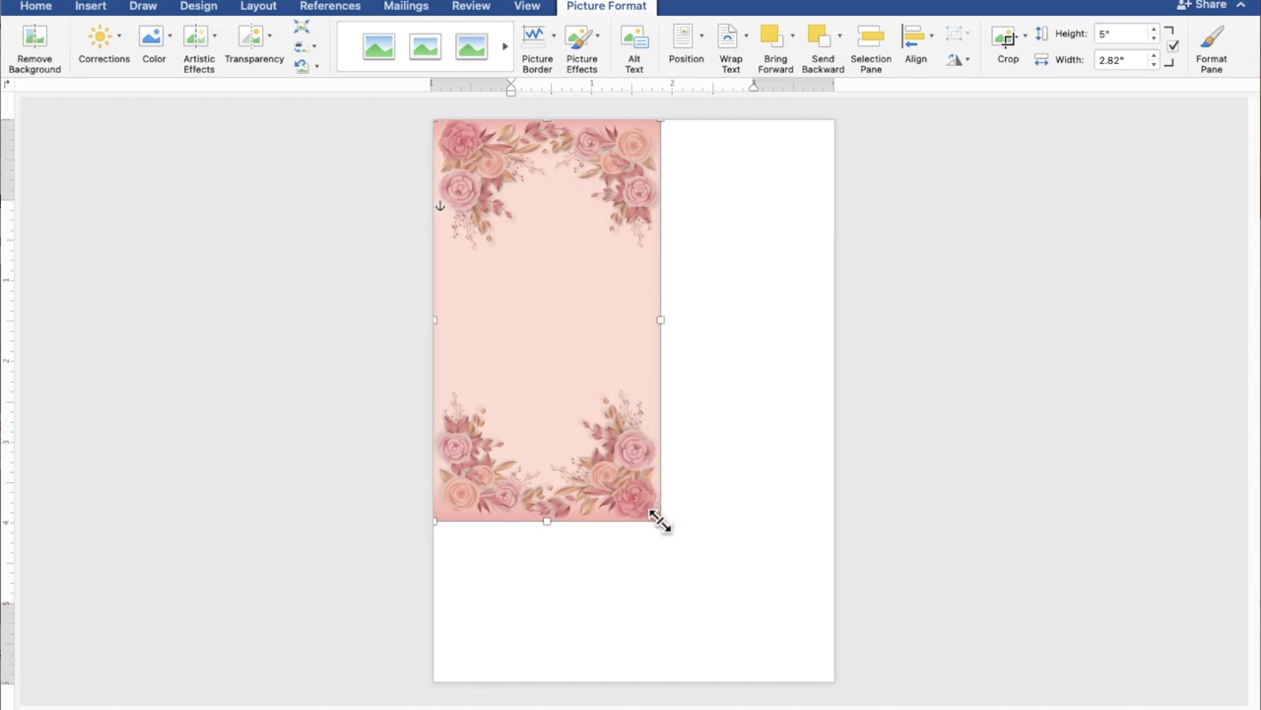
pyautogui.moveTo(659, 521); pyautogui.dragTo(729, 636)
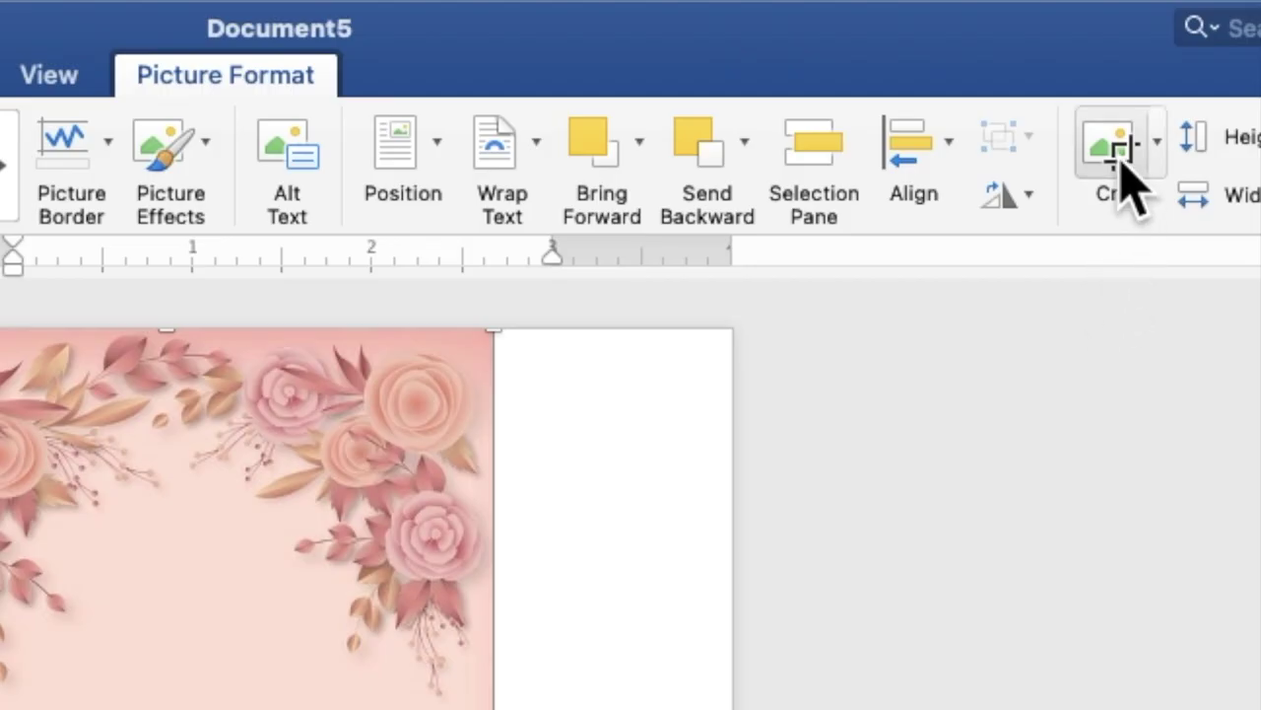
# Crop away the lower part of the background, keeping only its top floral border.
pyautogui.click(1010, 47)
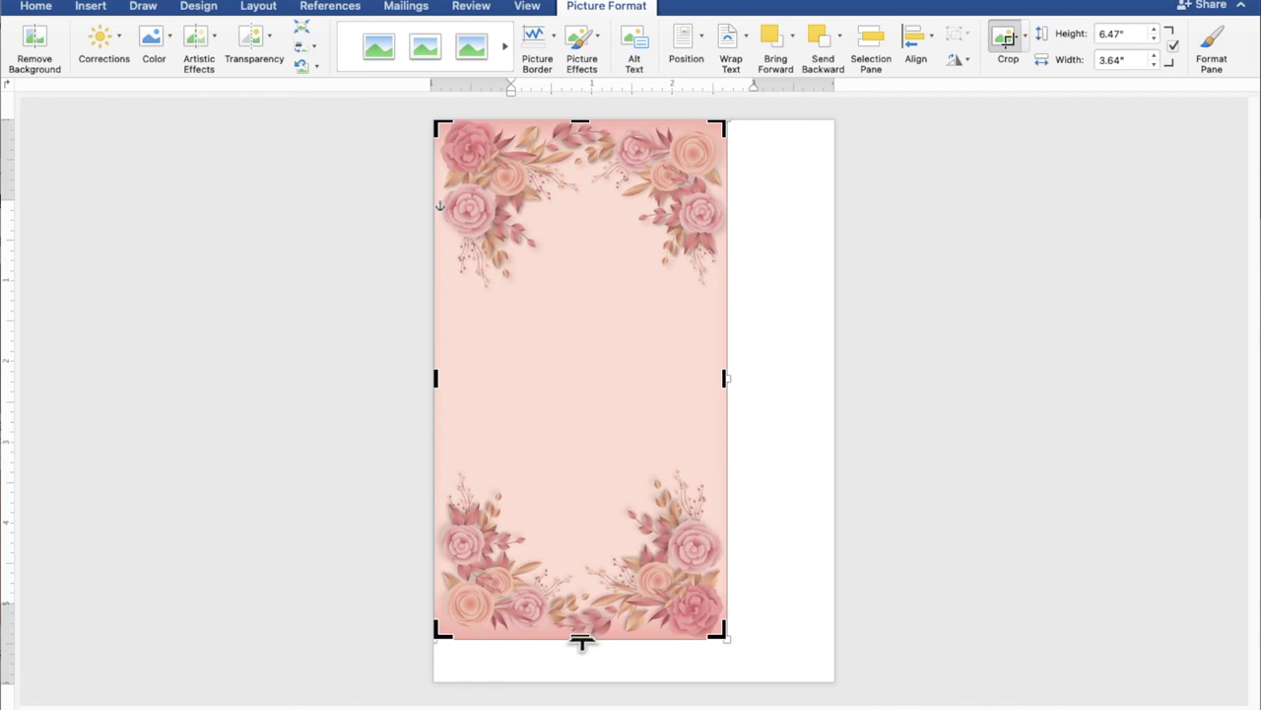
pyautogui.moveTo(580, 636); pyautogui.dragTo(596, 329)
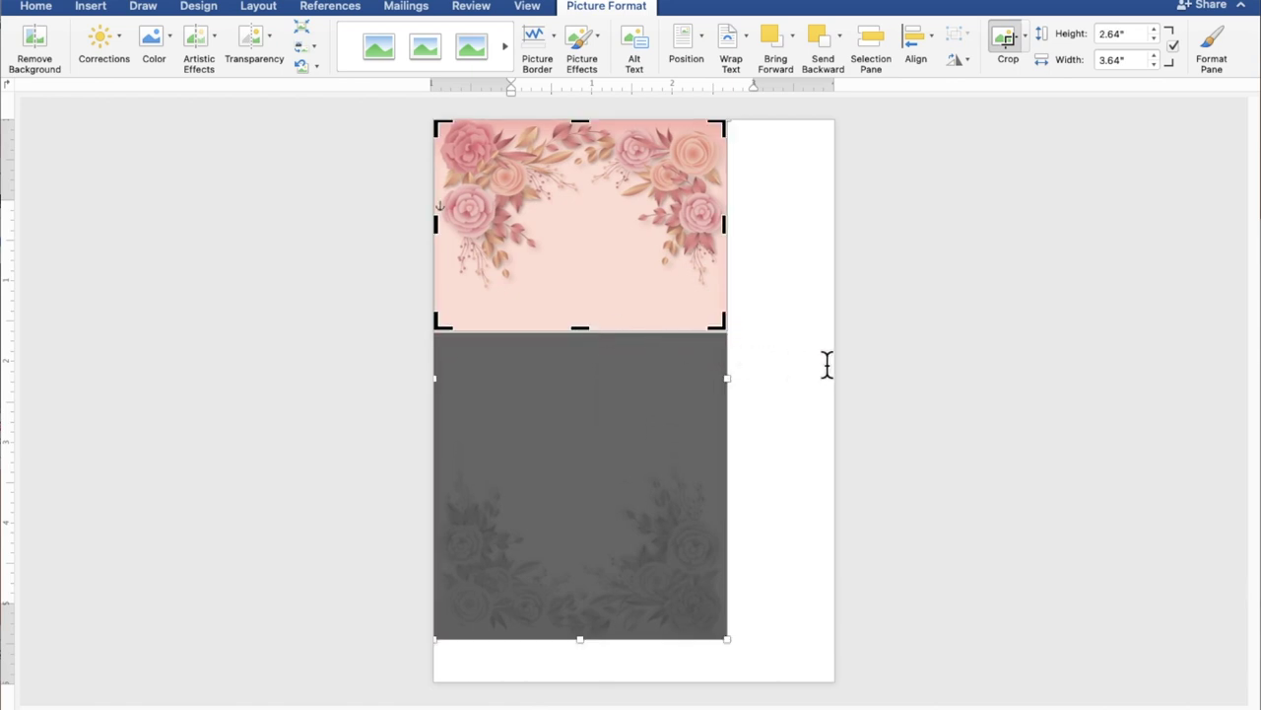
pyautogui.click(909, 365)
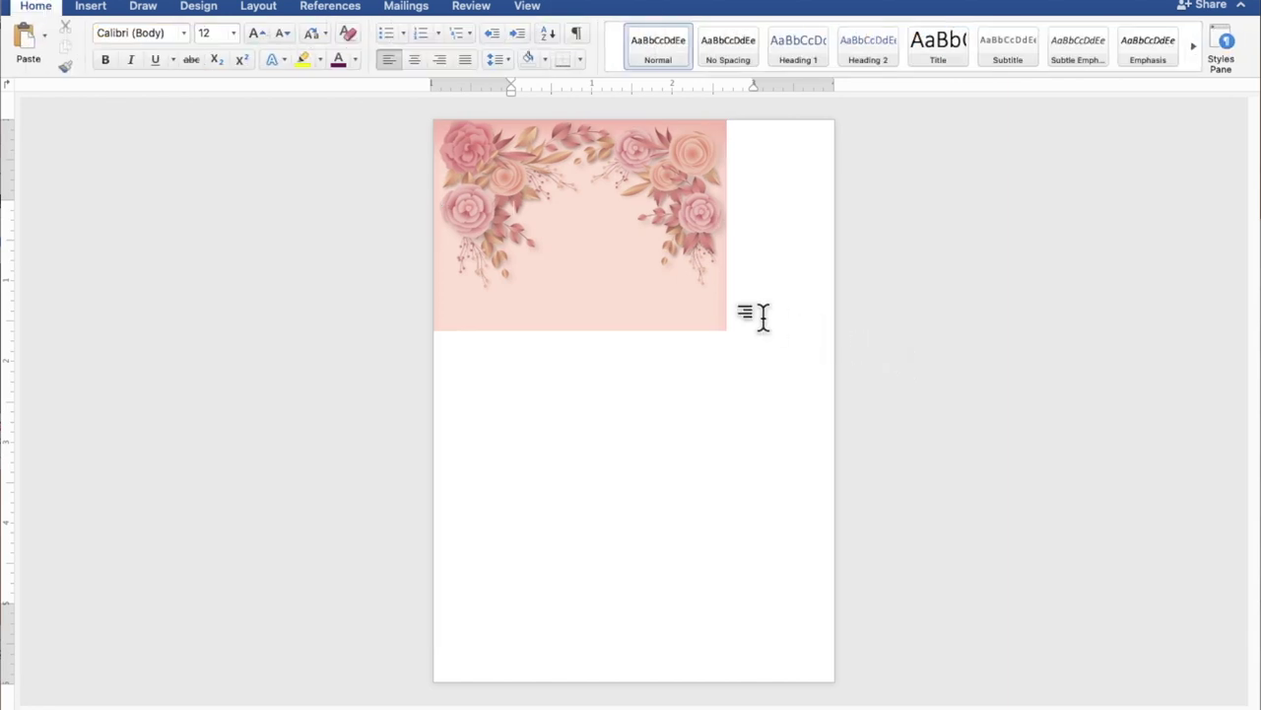
# Enlarge the cropped floral strip to span the full page width, 4.99" wide.
pyautogui.click(697, 296)
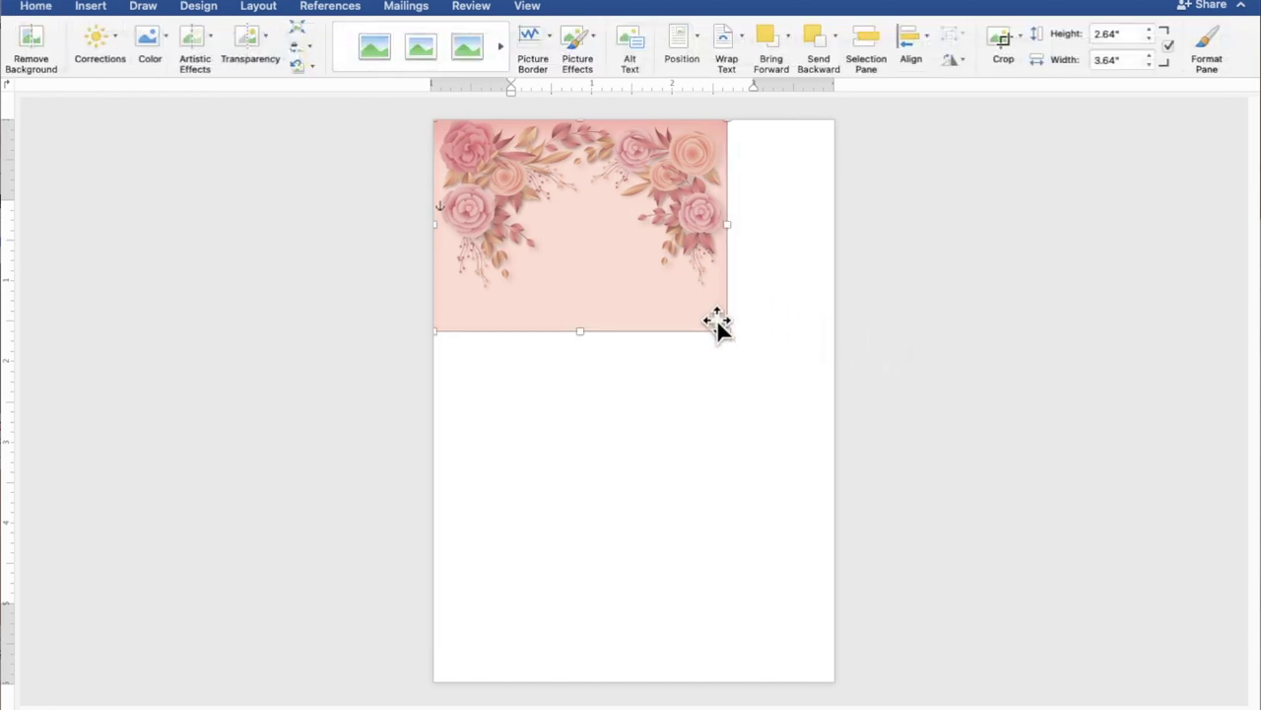
pyautogui.moveTo(727, 331); pyautogui.dragTo(797, 415)
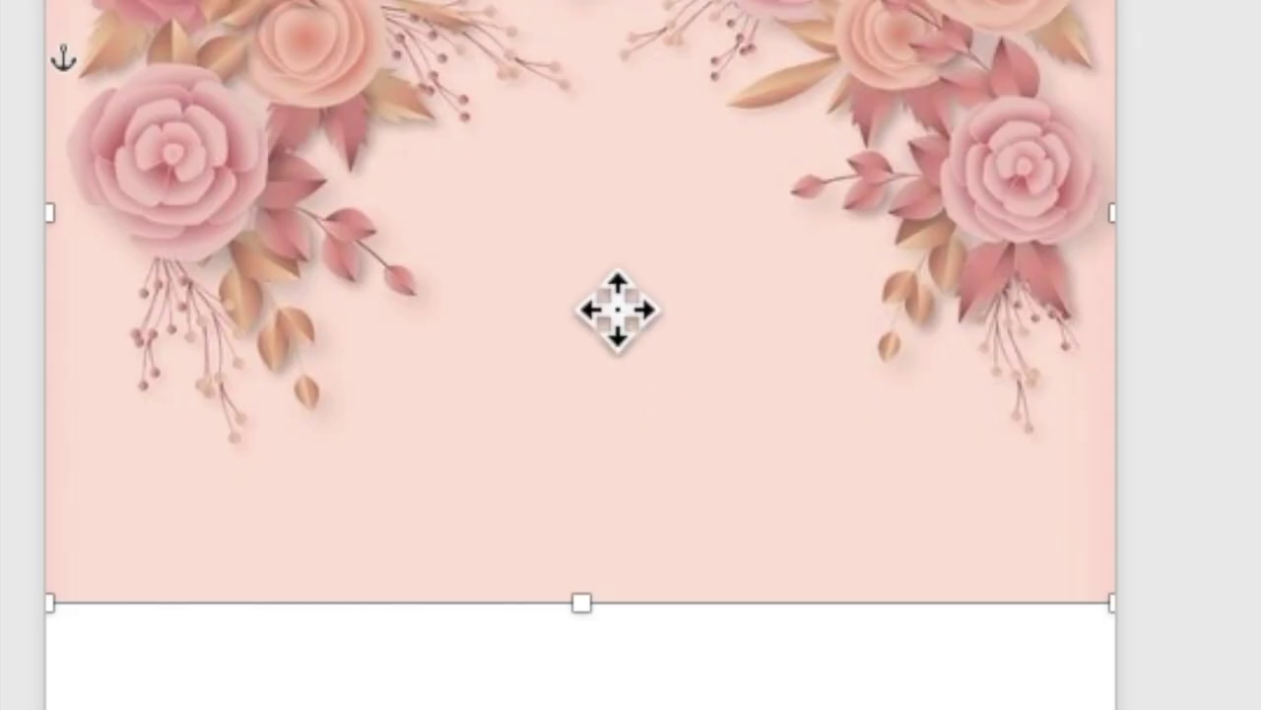
pyautogui.rightClick(618, 309)
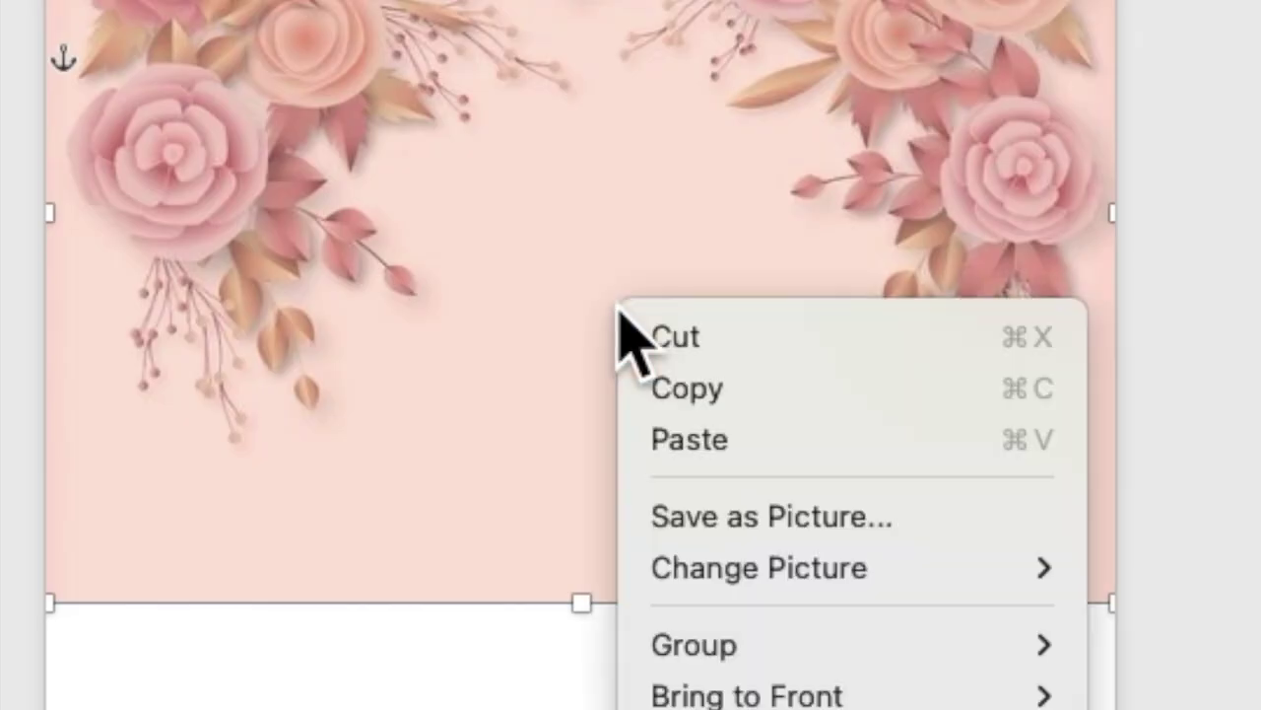
# Duplicate the floral strip, flip the copy vertically and place it on the page's lower half.
pyautogui.click(652, 388)
pyautogui.rightClick(620, 290)
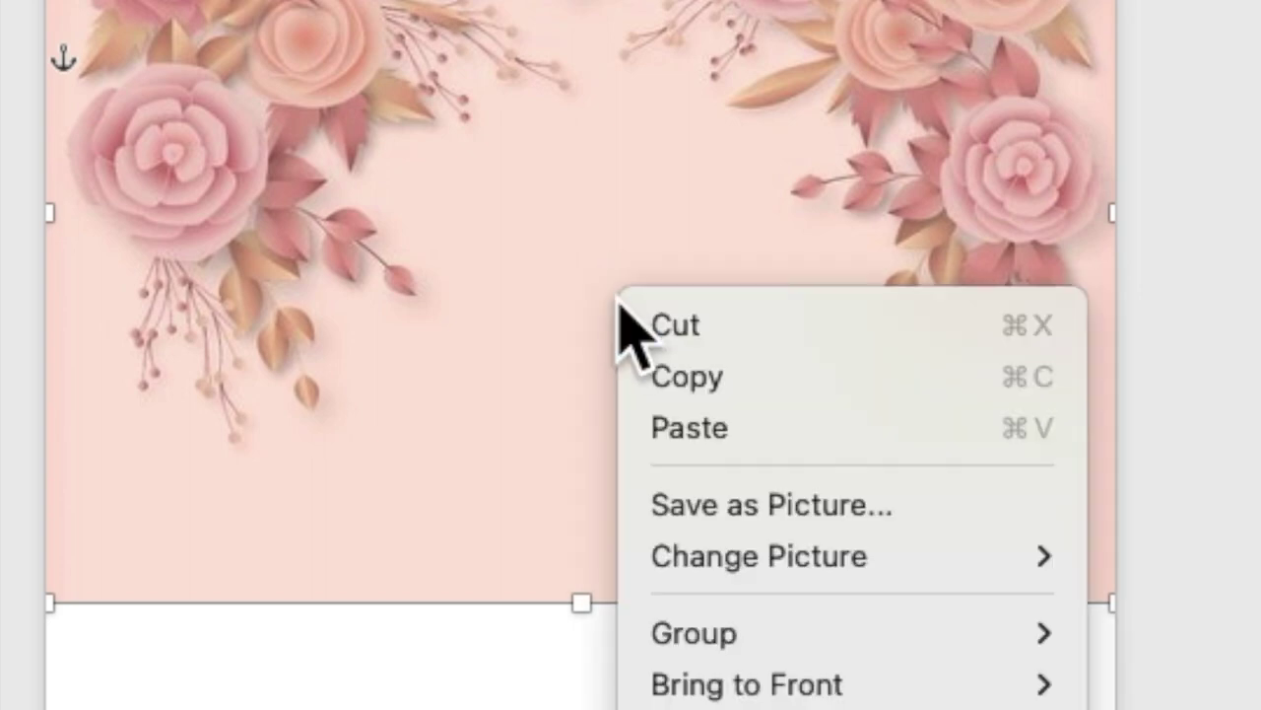
pyautogui.click(669, 430)
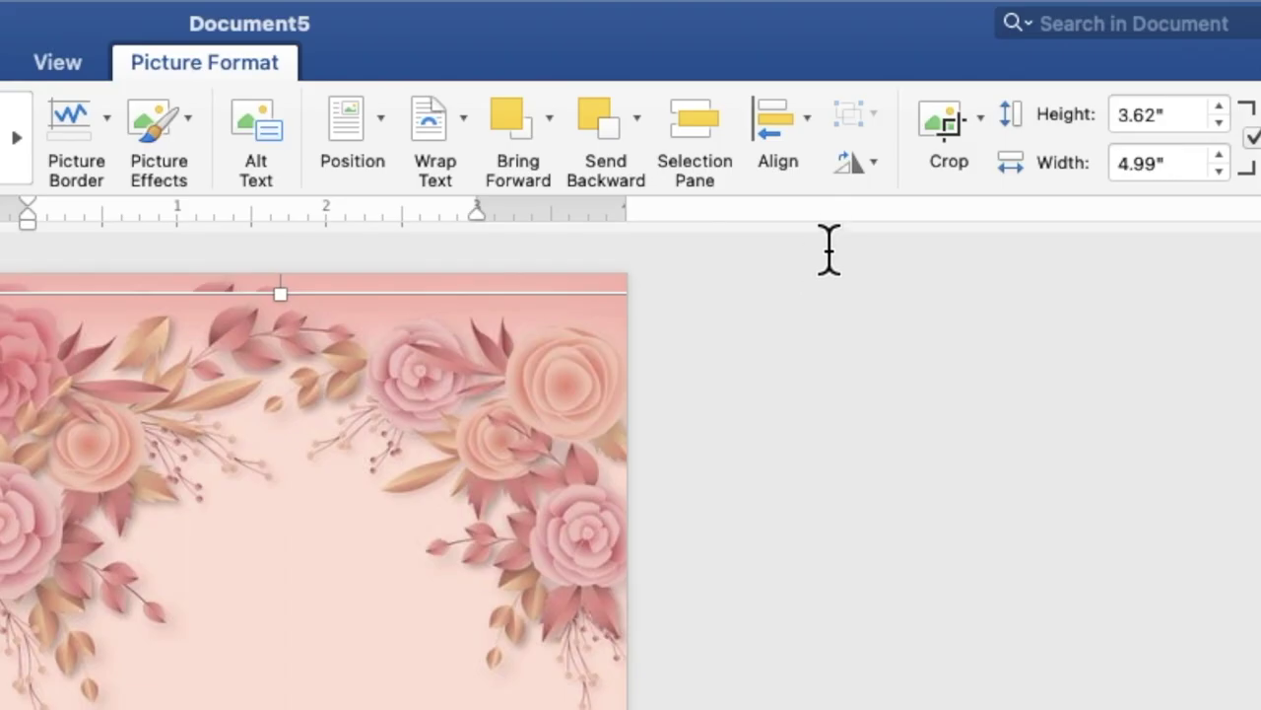
pyautogui.click(873, 166)
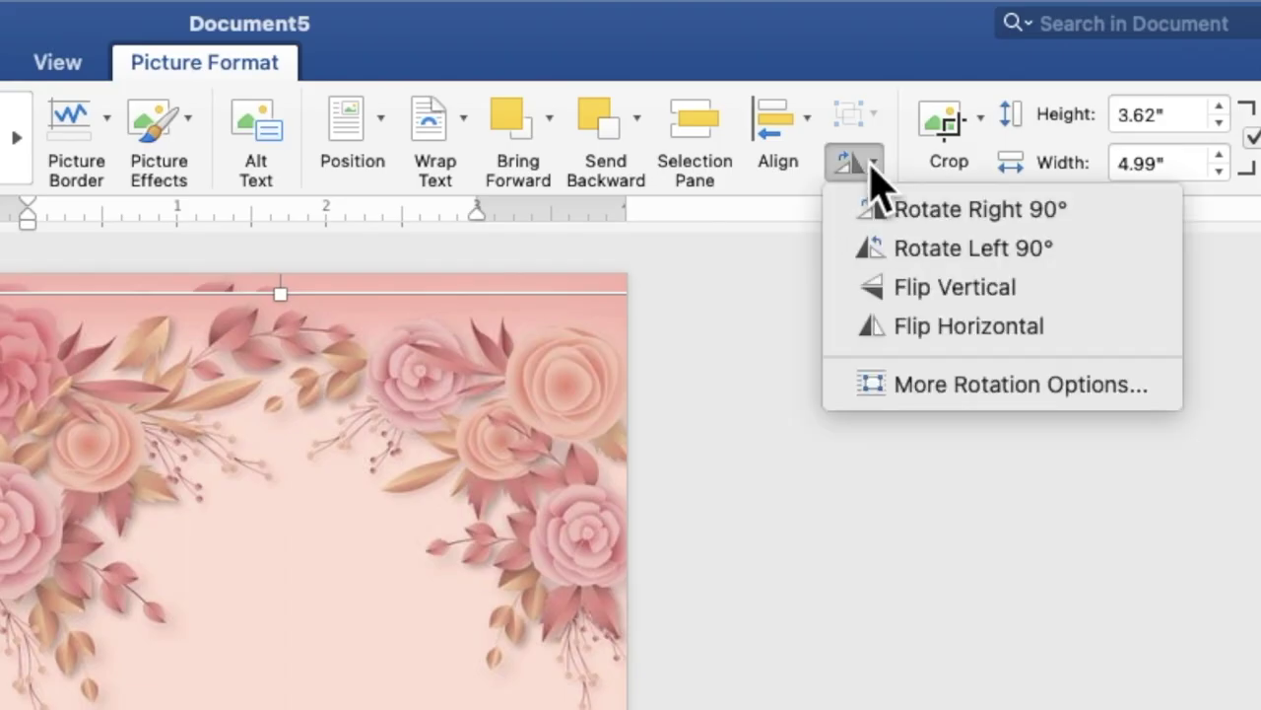
pyautogui.click(897, 279)
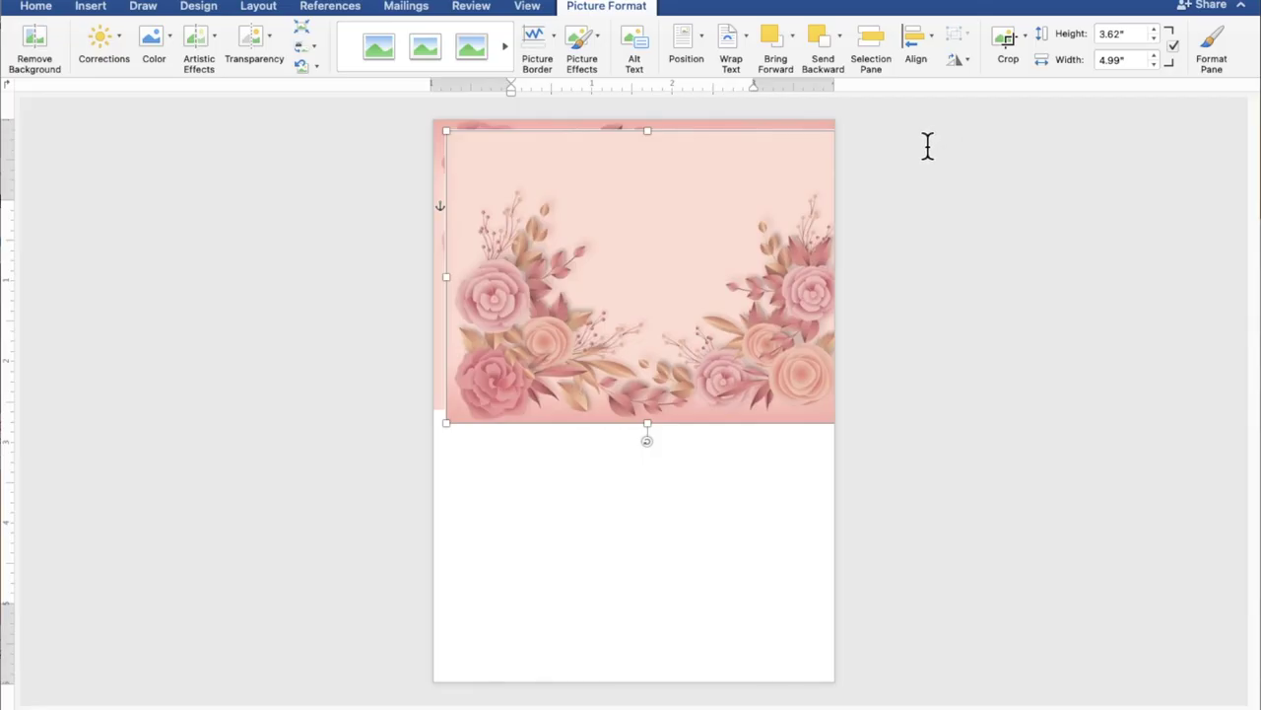
pyautogui.moveTo(765, 174)
pyautogui.mouseDown()
pyautogui.moveTo(743, 349)
pyautogui.moveTo(753, 436)
pyautogui.mouseUp()
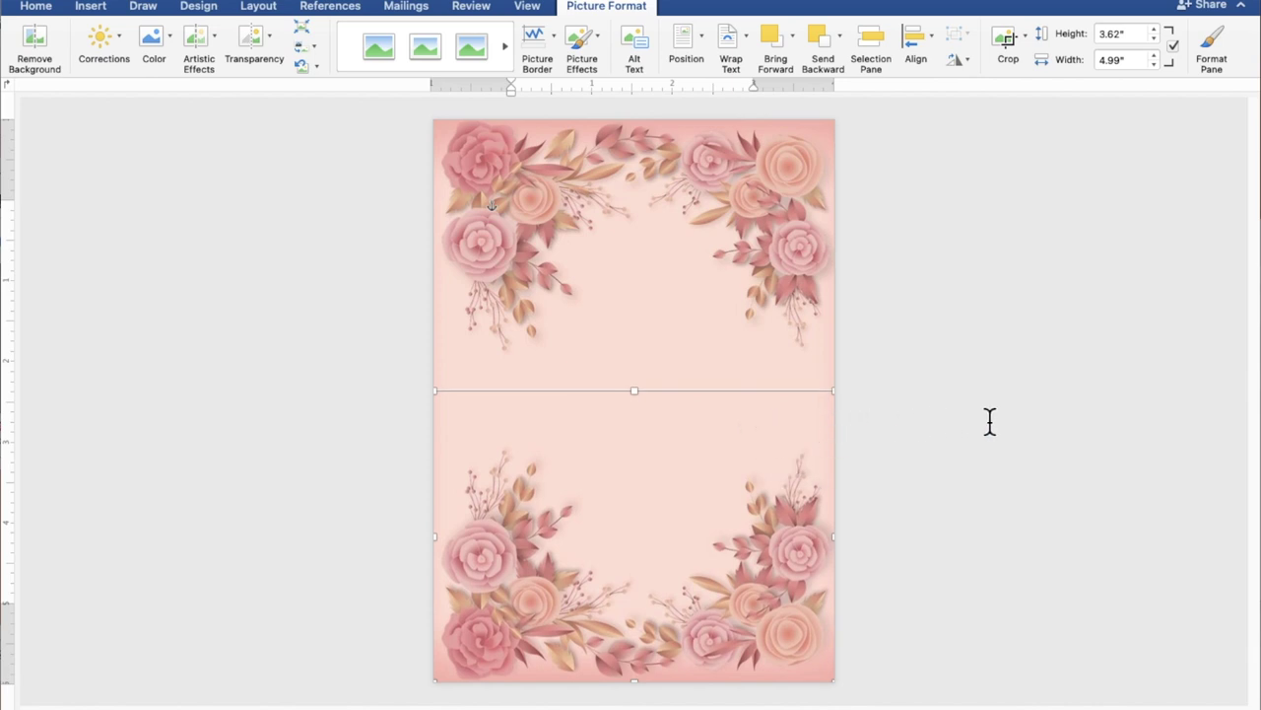
pyautogui.click(1038, 421)
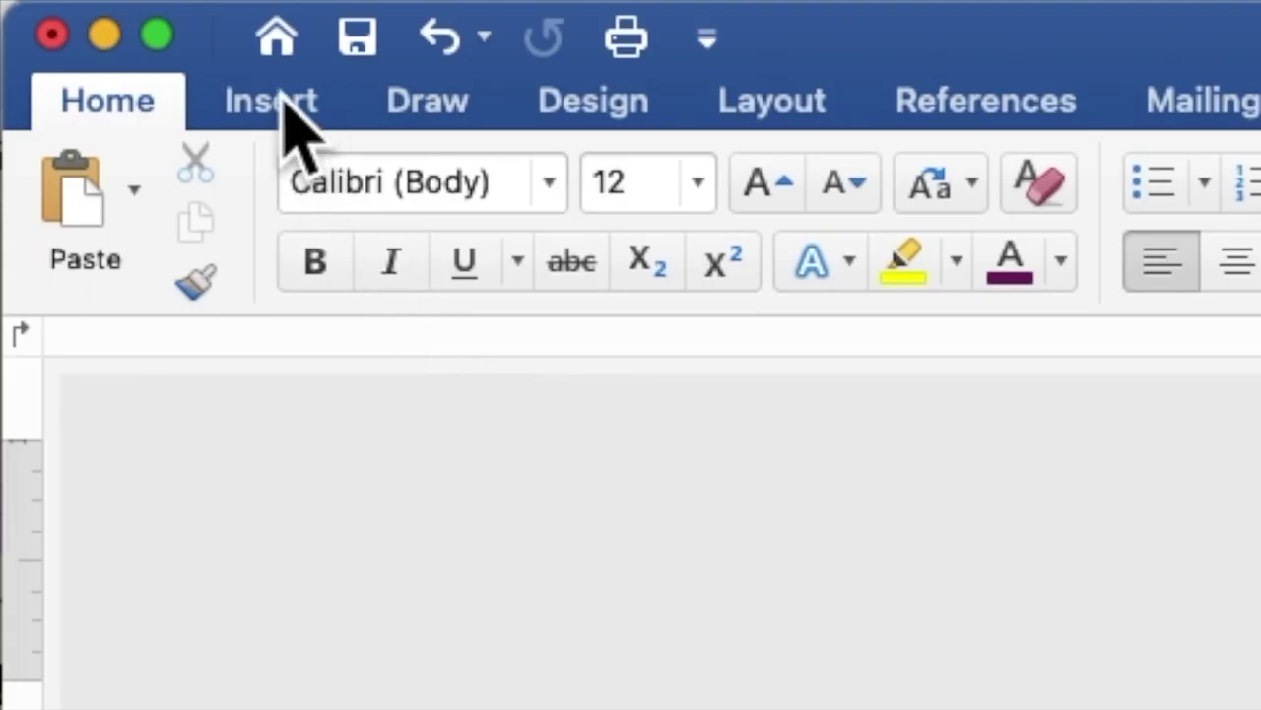
# Draw a 4.39" x 4.37" rectangle over the centre of the floral page.
pyautogui.click(281, 108)
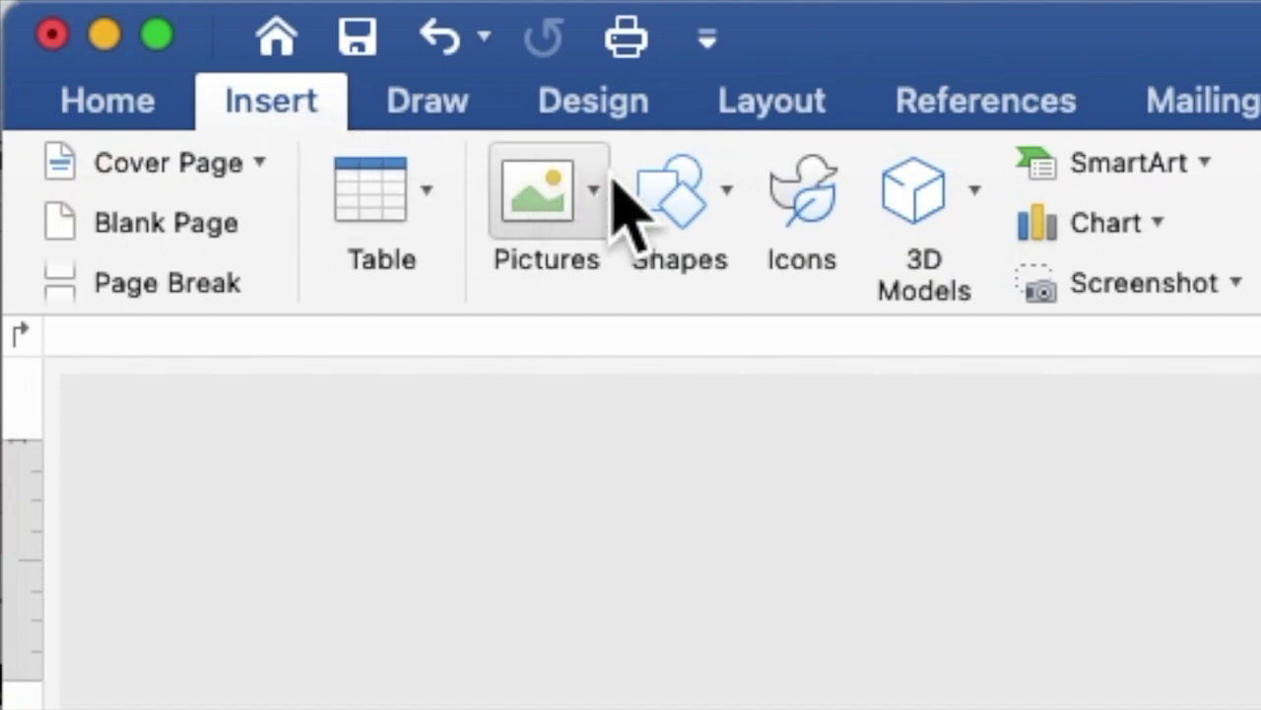
pyautogui.click(678, 261)
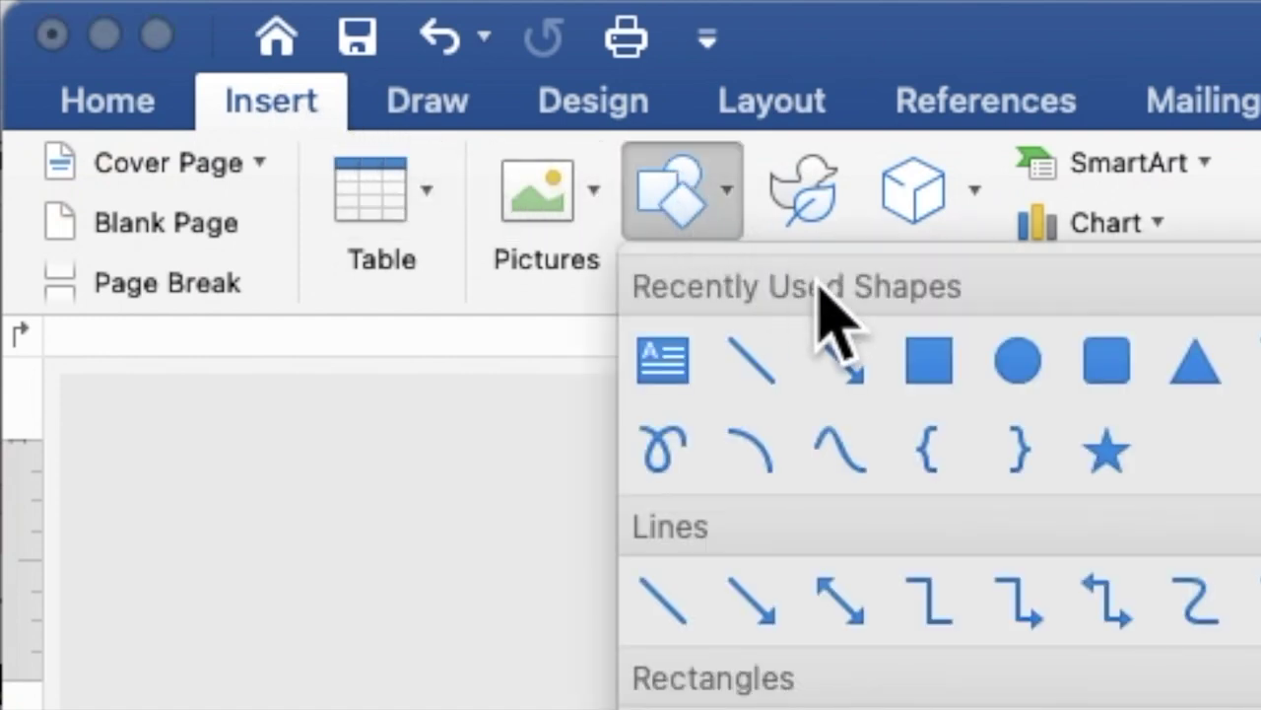
pyautogui.click(918, 361)
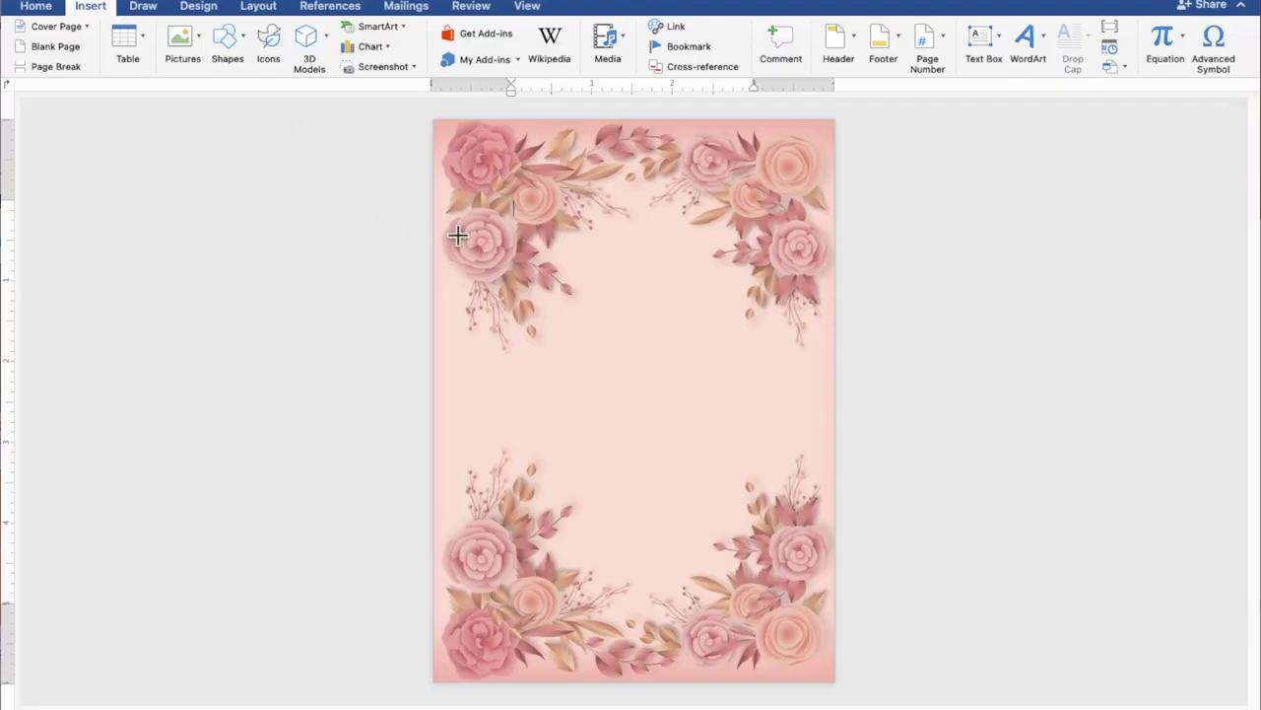
pyautogui.moveTo(458, 232)
pyautogui.mouseDown()
pyautogui.moveTo(649, 488)
pyautogui.moveTo(804, 567)
pyautogui.moveTo(812, 585)
pyautogui.mouseUp()
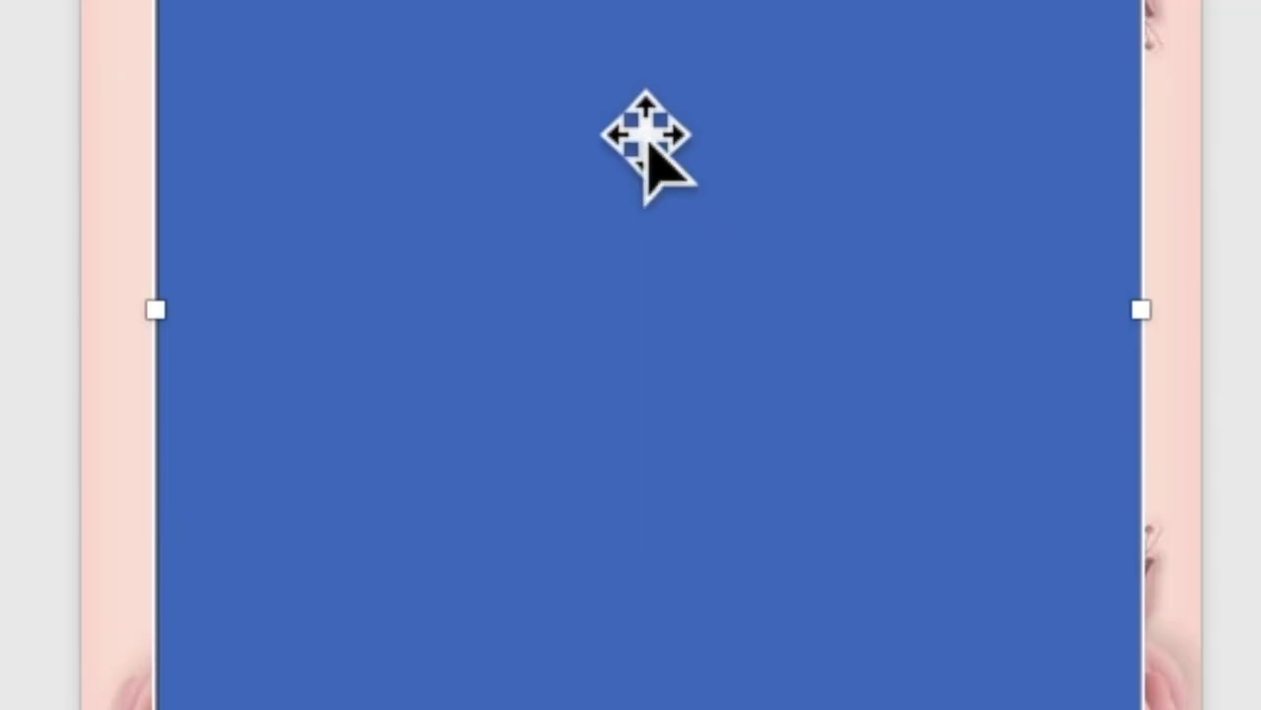
# Add text to the rectangle: 'TOGETHER WITH THEIR FAMILY', a blank line, then the groom's name.
pyautogui.rightClick(647, 133)
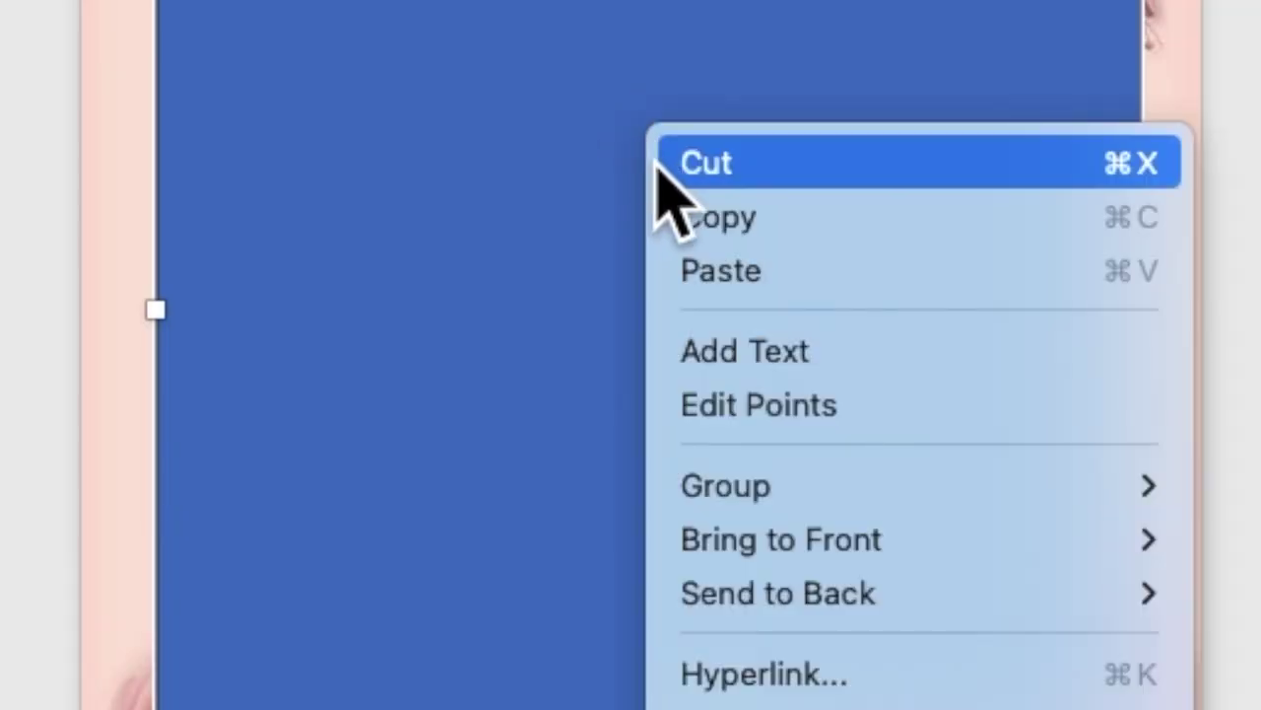
pyautogui.click(714, 351)
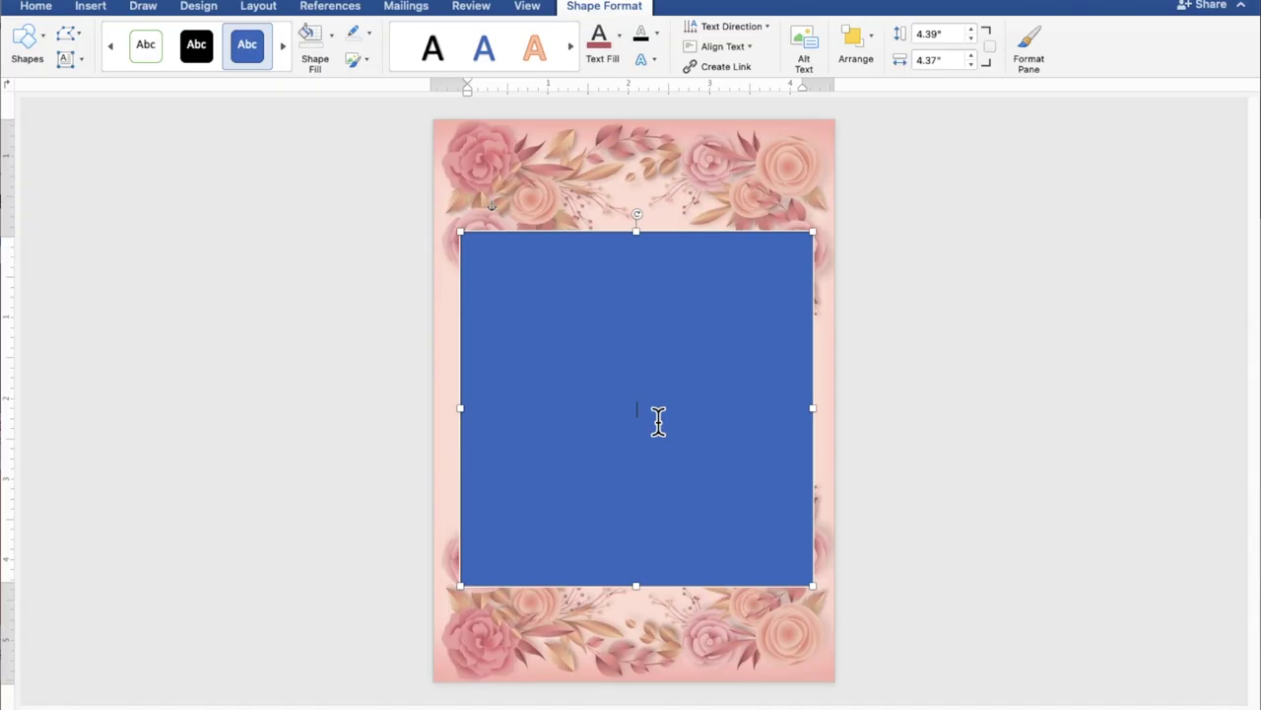
pyautogui.scroll(5, 659, 421)
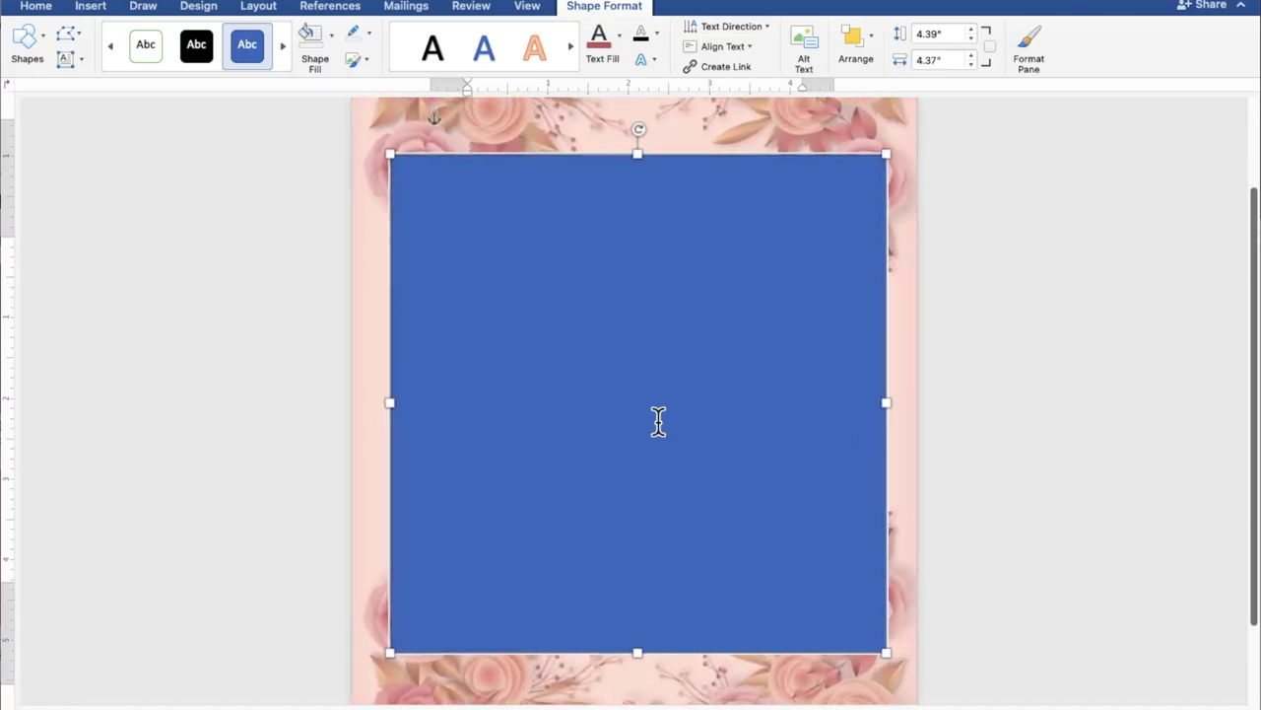
pyautogui.scroll(2, 658, 420)
pyautogui.scroll(2, 659, 421)
pyautogui.write('TOGET')
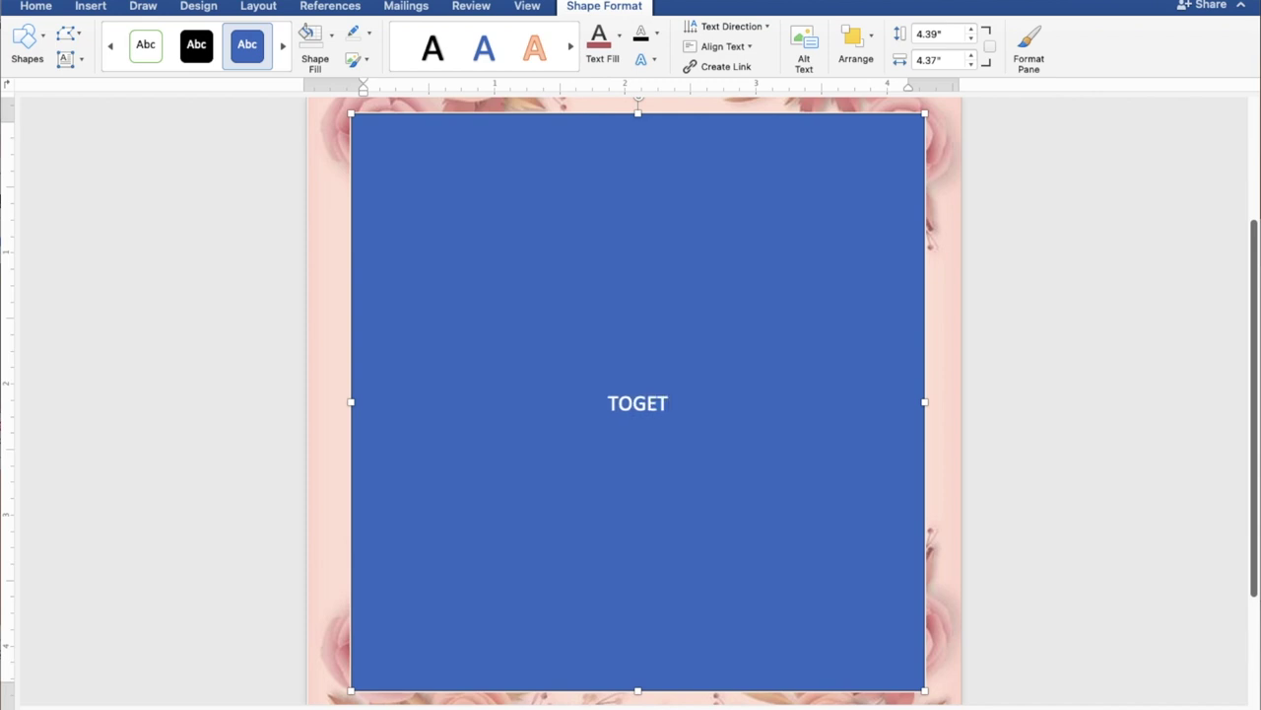
pyautogui.write('HER ')
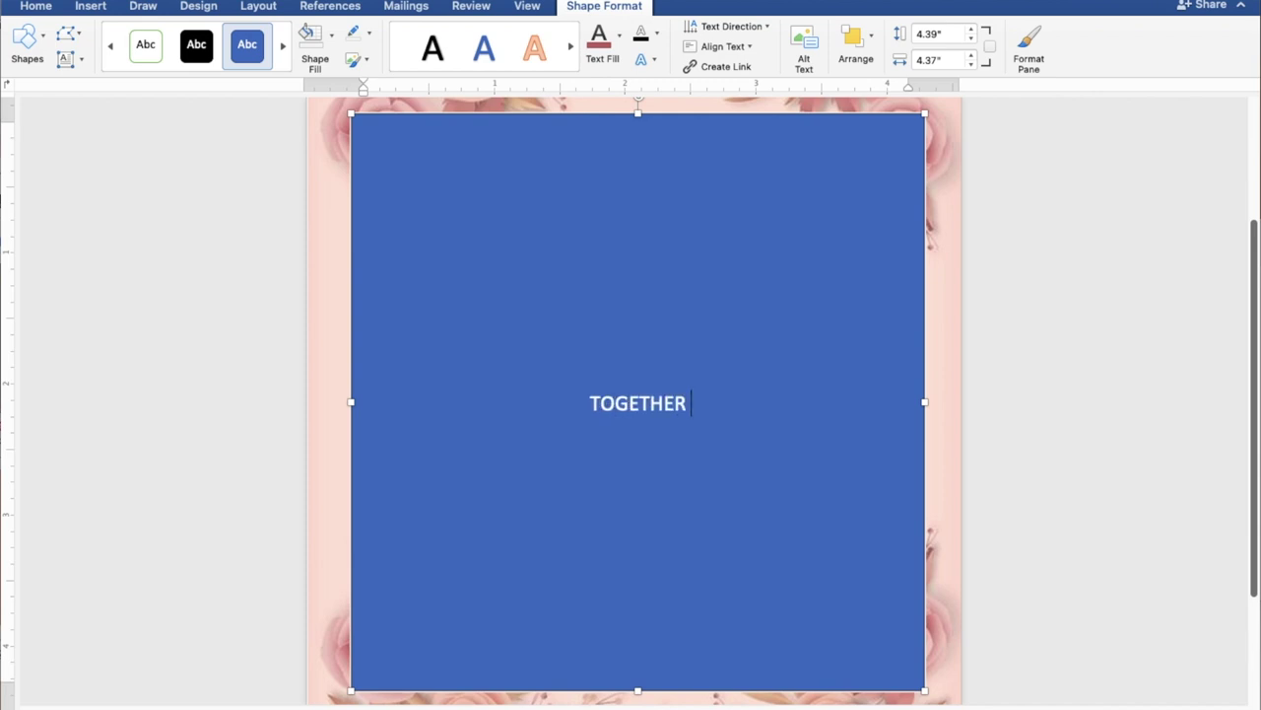
pyautogui.write('WITH ')
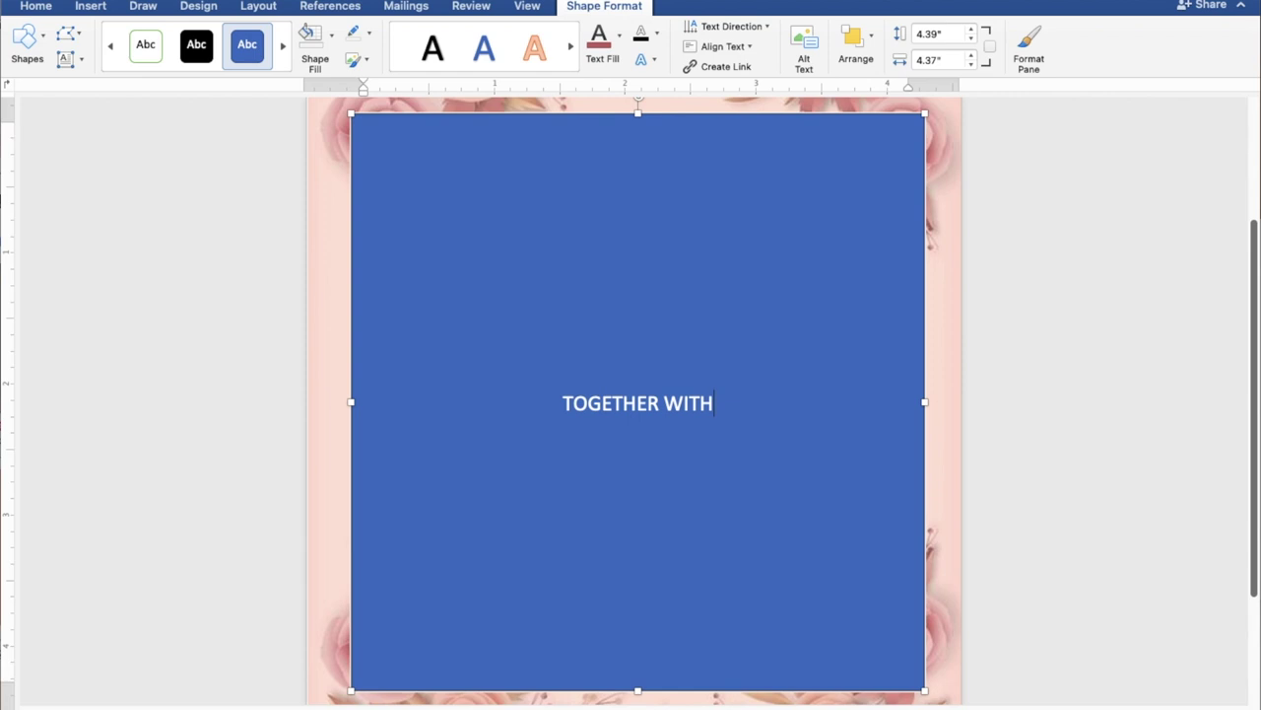
pyautogui.write('THEIR FAMILY')
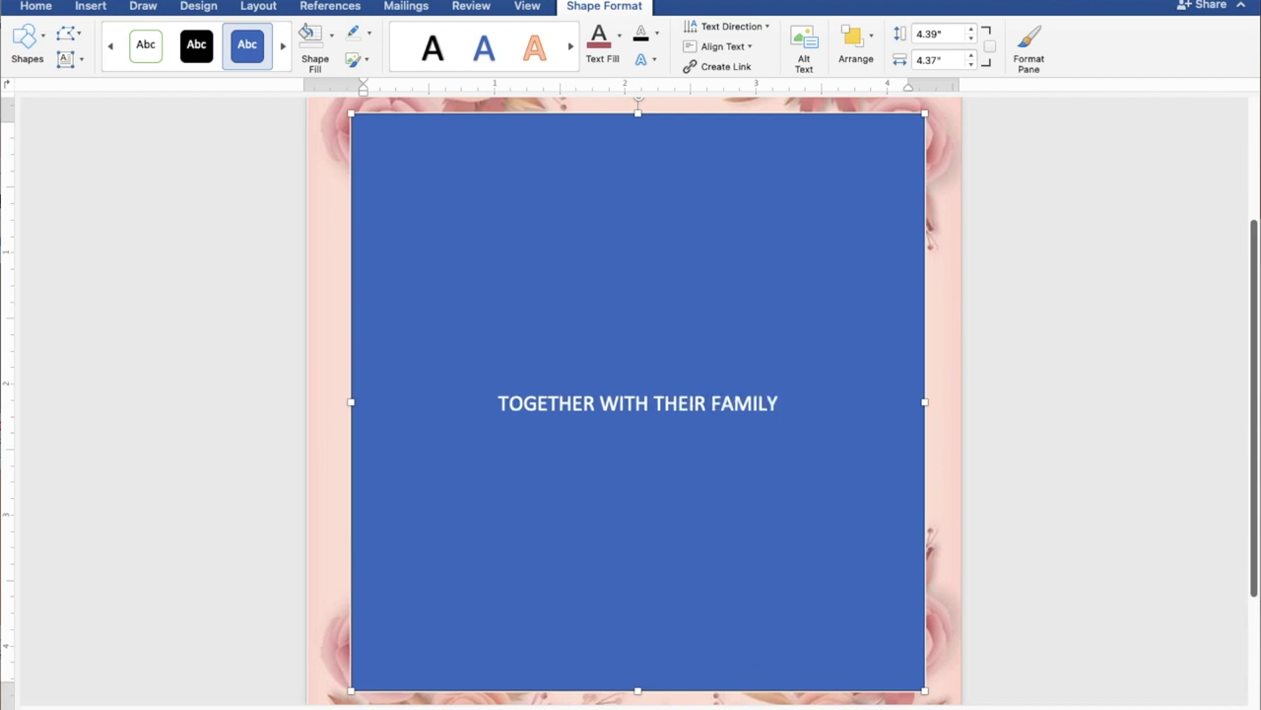
pyautogui.press('Return')
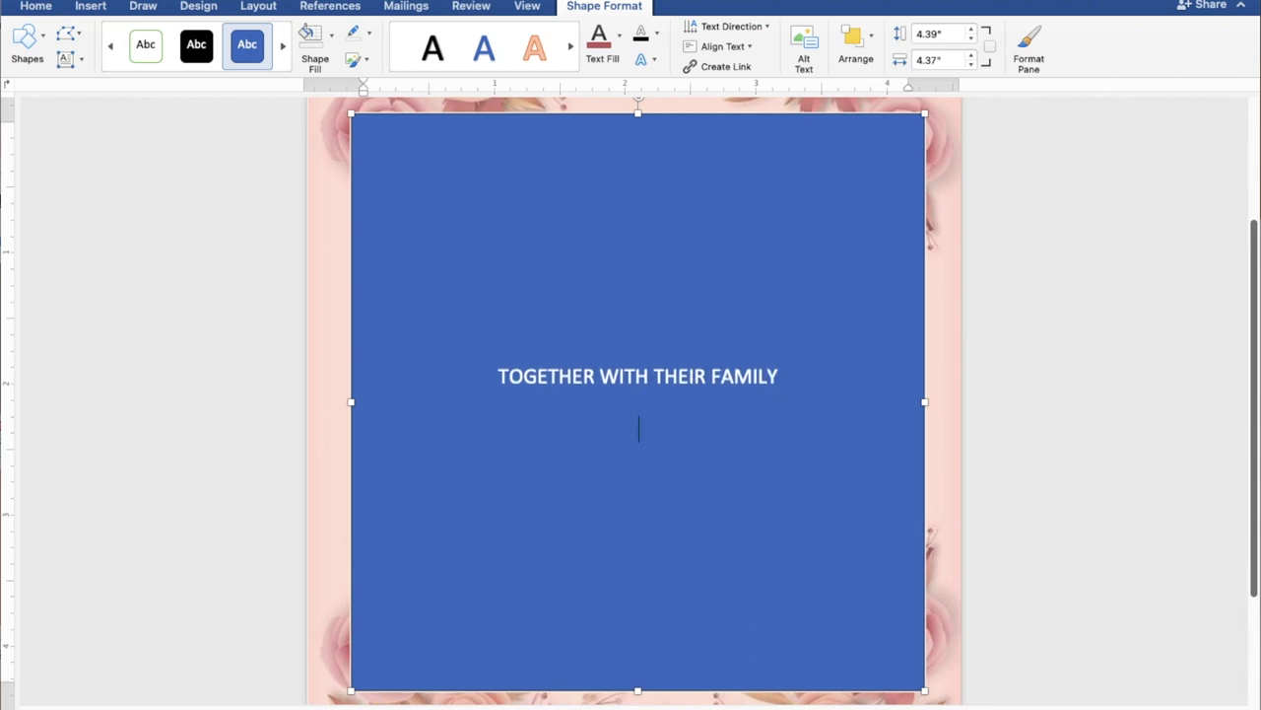
pyautogui.write('Ken Aquino')
pyautogui.press('Return')
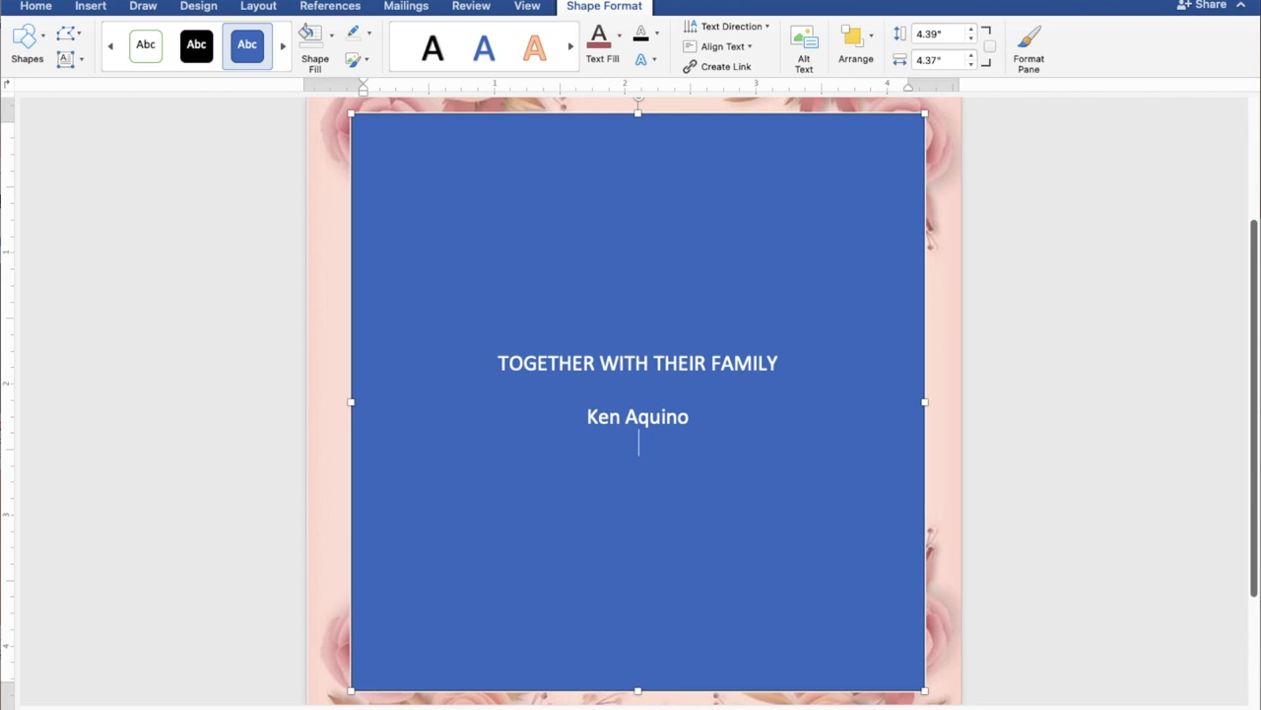
# Add the bride's name, then lines requesting their presence as THEY JOYFULLY UNITE IN MARRIAGE.
pyautogui.write('AND')
pyautogui.press('Return')
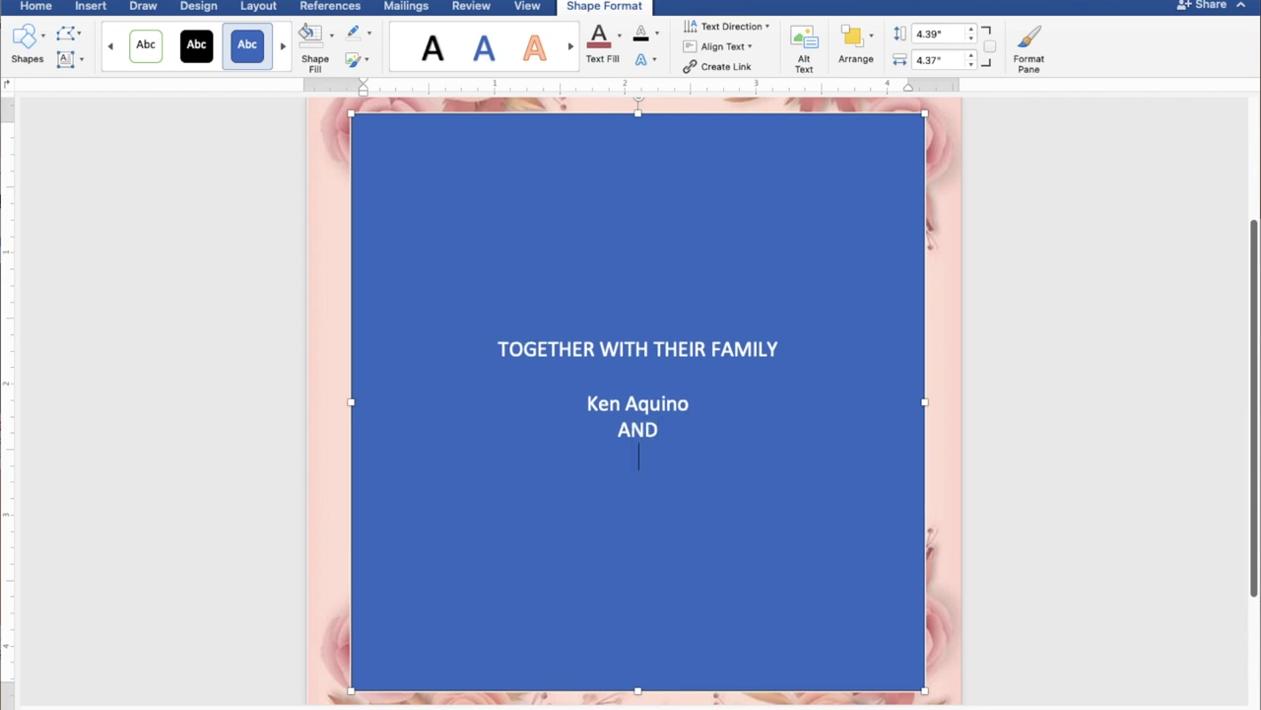
pyautogui.write('Ca')
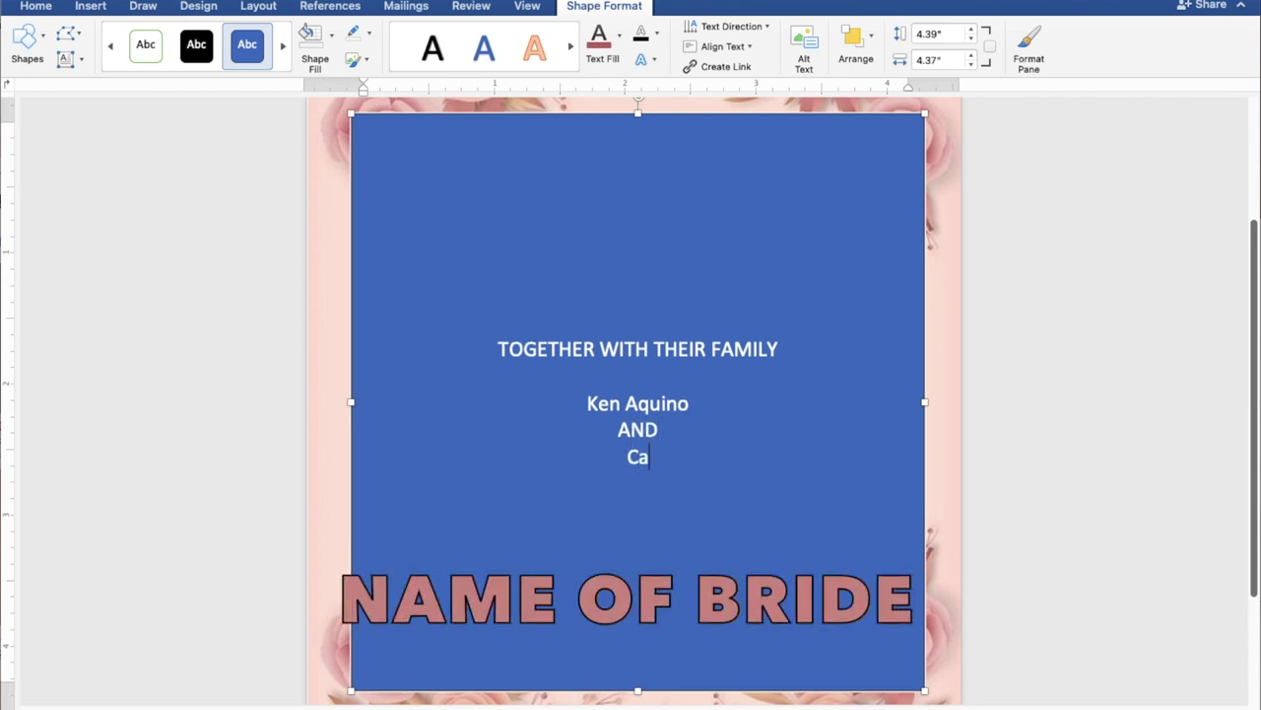
pyautogui.write('ssy Soriano')
pyautogui.press('Return')
pyautogui.press('Return')
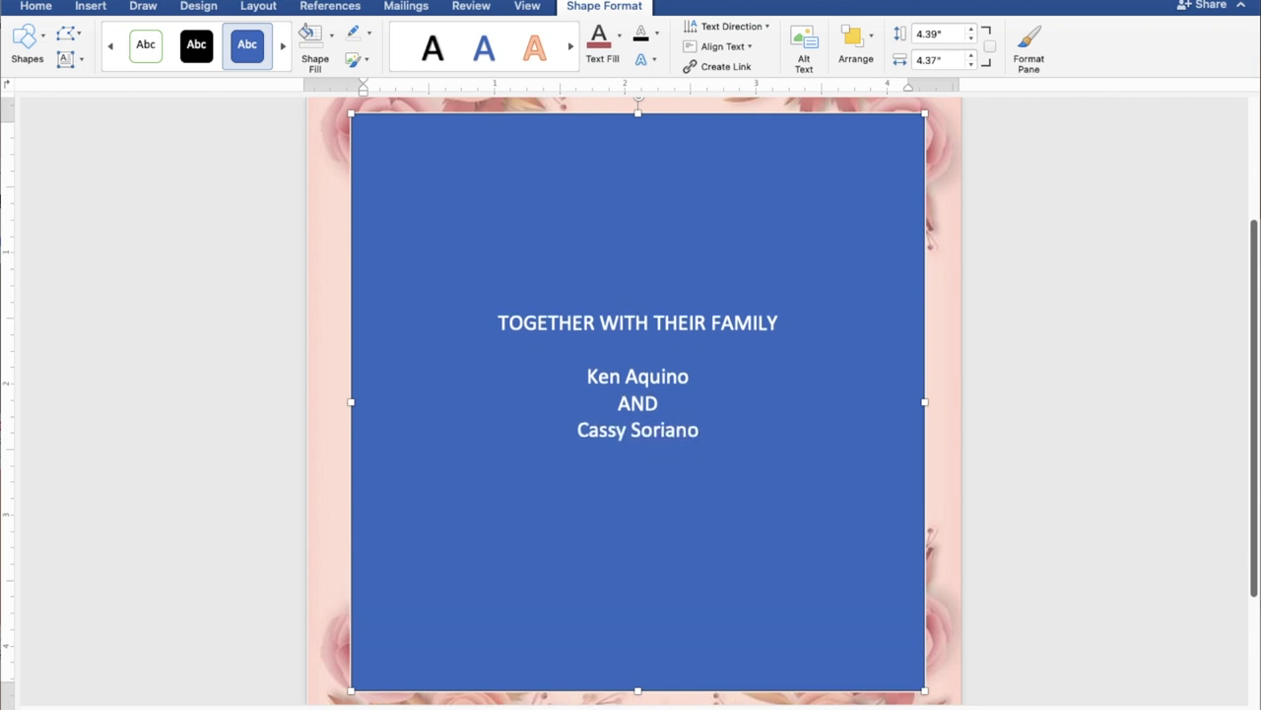
pyautogui.write('REQUEST THE ')
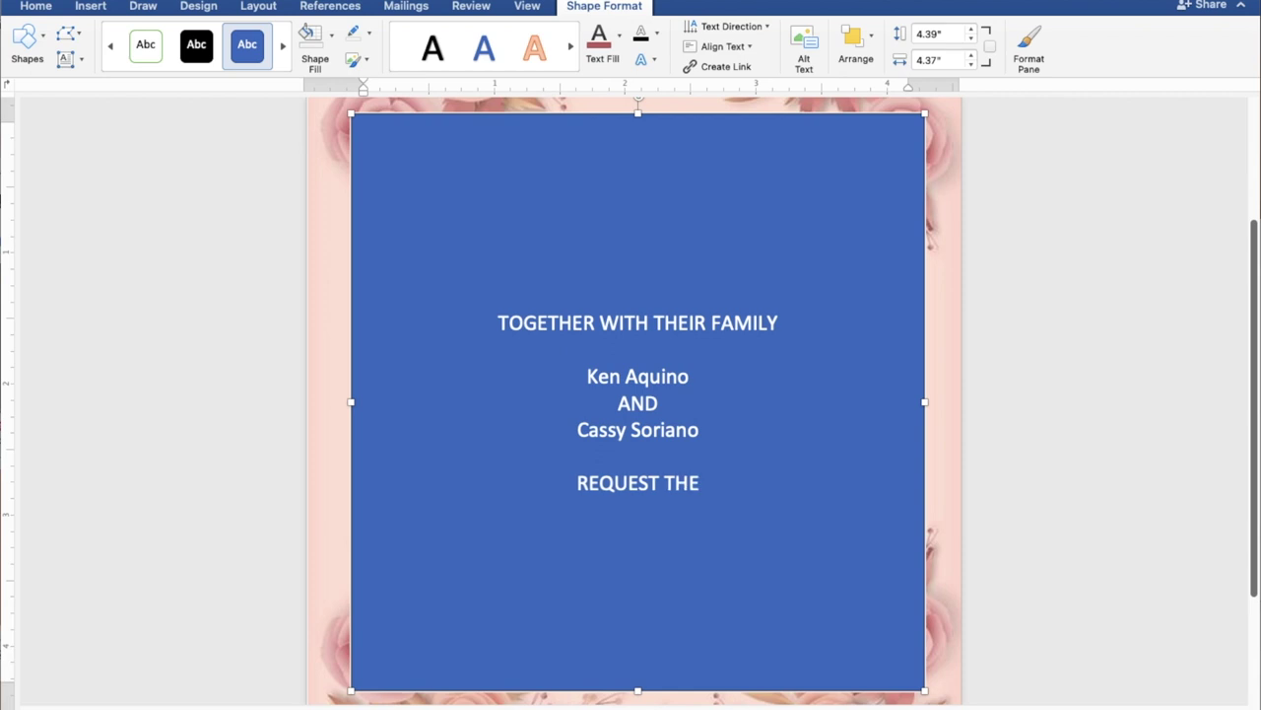
pyautogui.write('PLEASURE OF ')
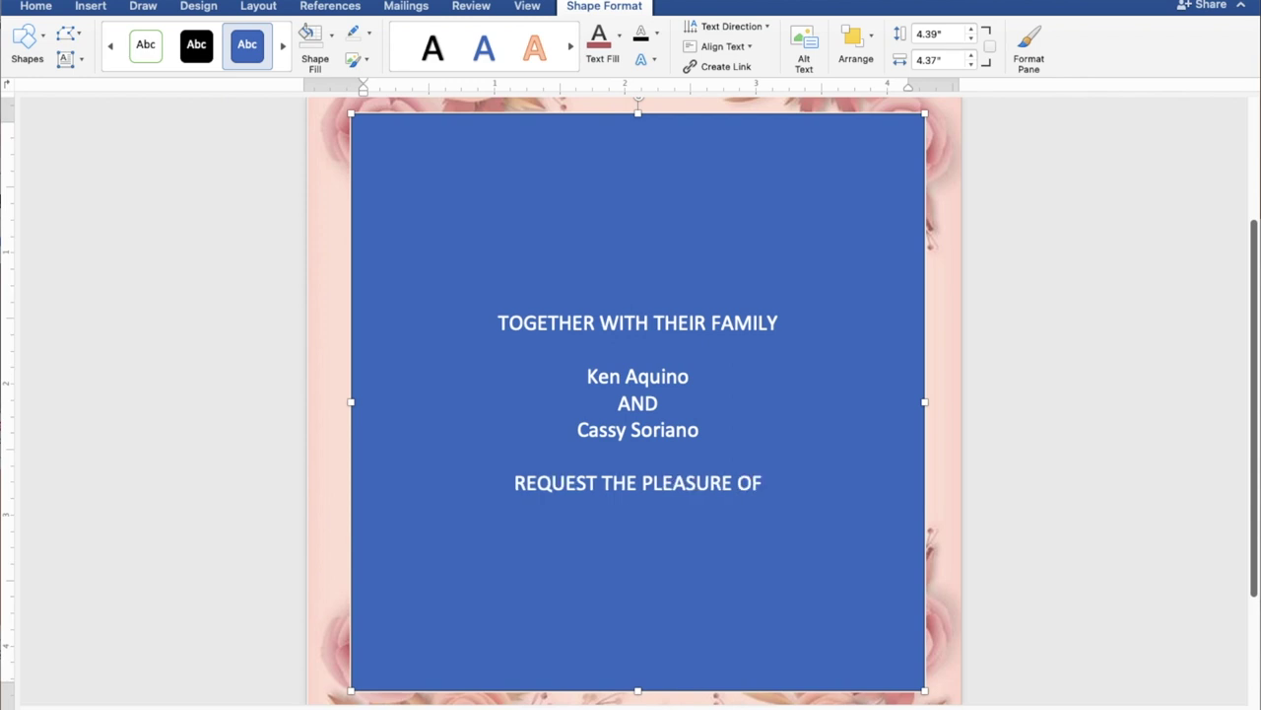
pyautogui.write('YOUR PRESENCE')
pyautogui.press('Return')
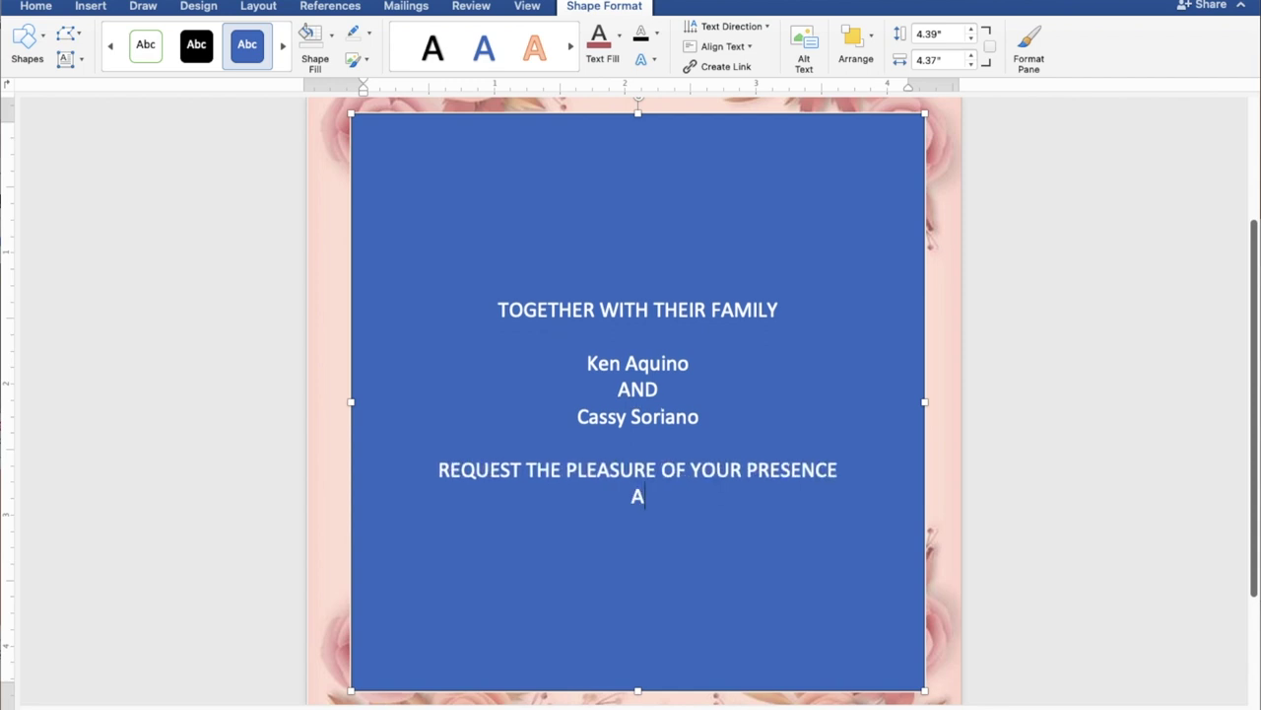
pyautogui.write('THEY JOYFULLY UNITE')
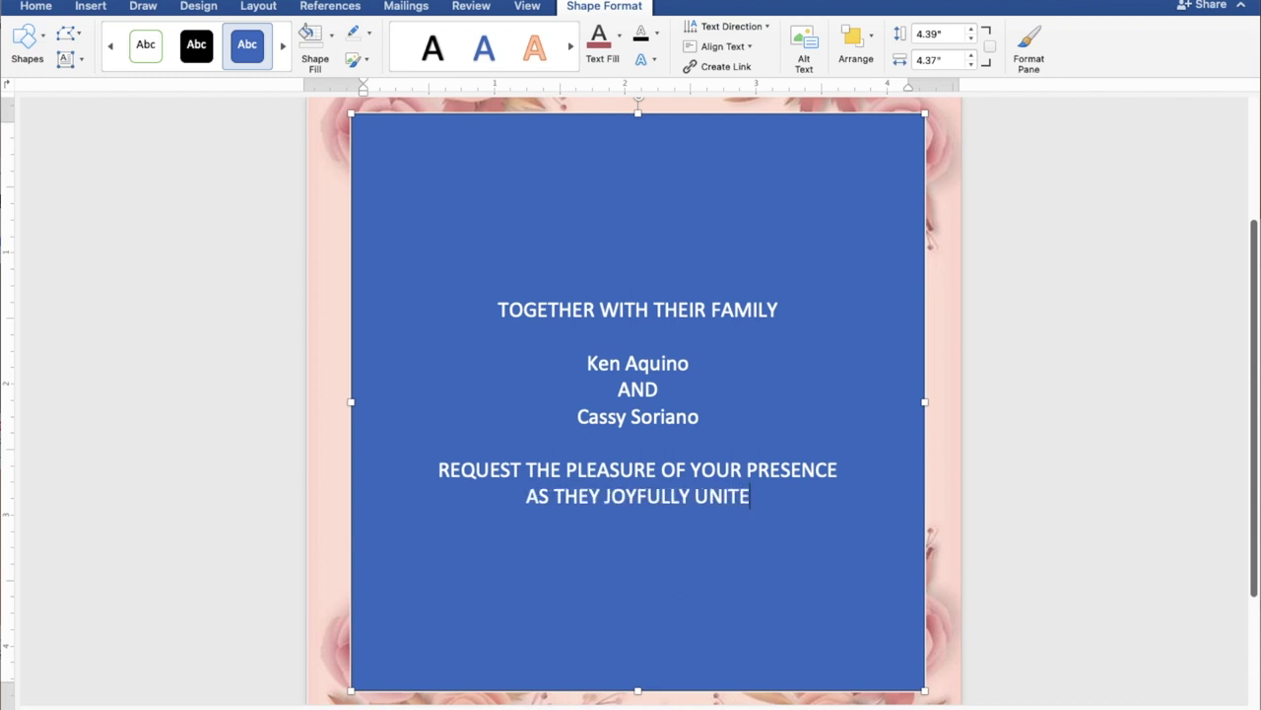
pyautogui.write(' IN MARRIAGE')
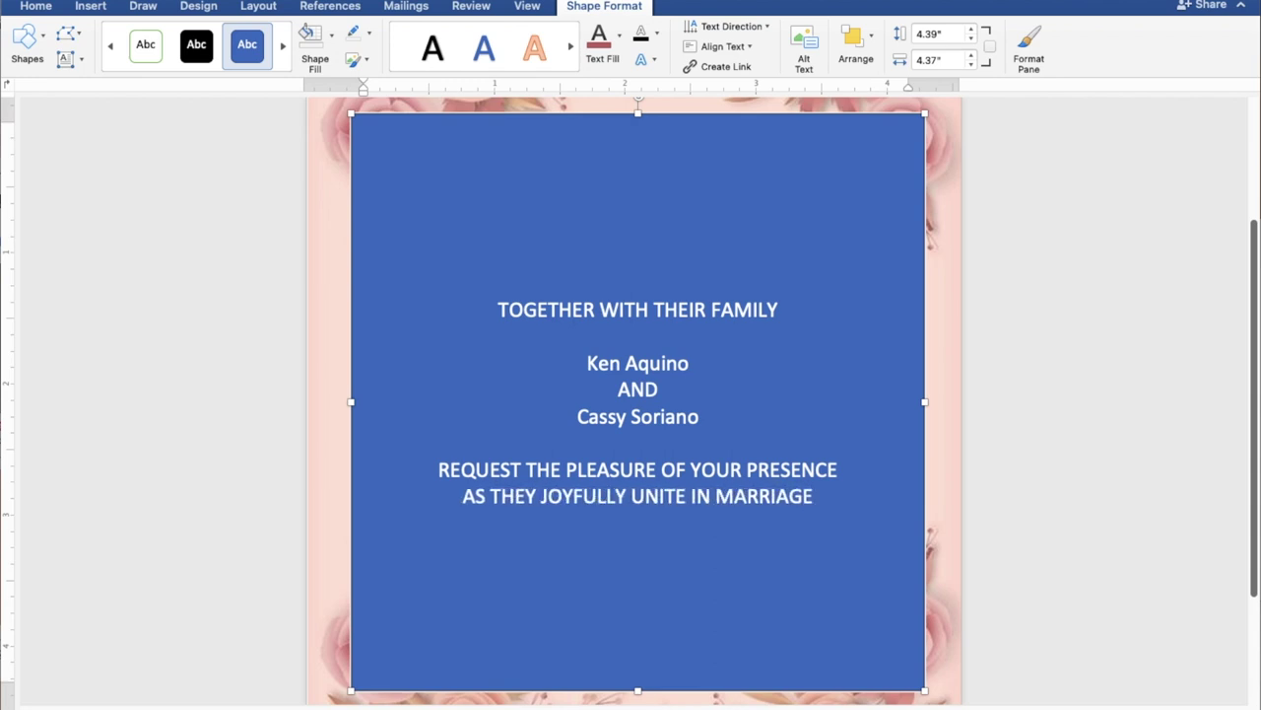
pyautogui.press('Return')
# Type SUNDAY, MAY 28, 2023, 10:00 IN THE MORNING and ST. THOMAS AQUINAS PARISH CHURCH on separate lines.
pyautogui.press('Return')
pyautogui.write('SUNDAY')
pyautogui.press('Return')
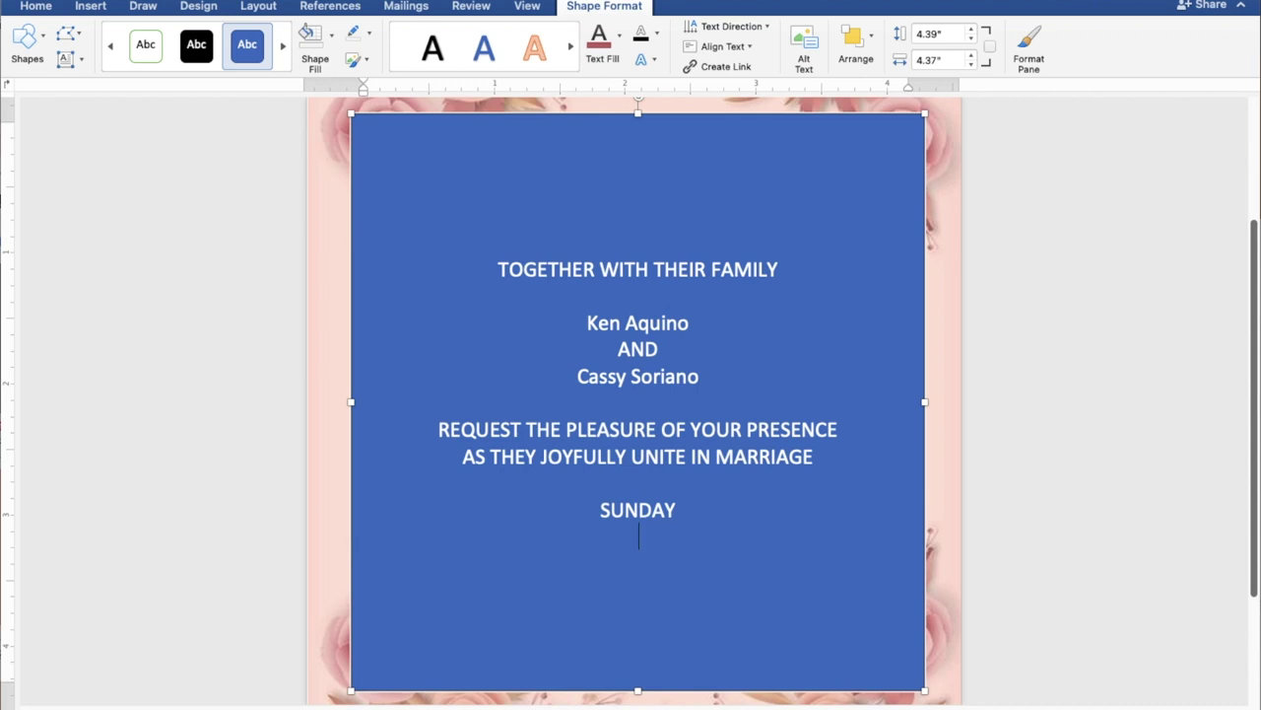
pyautogui.write('AY 28,')
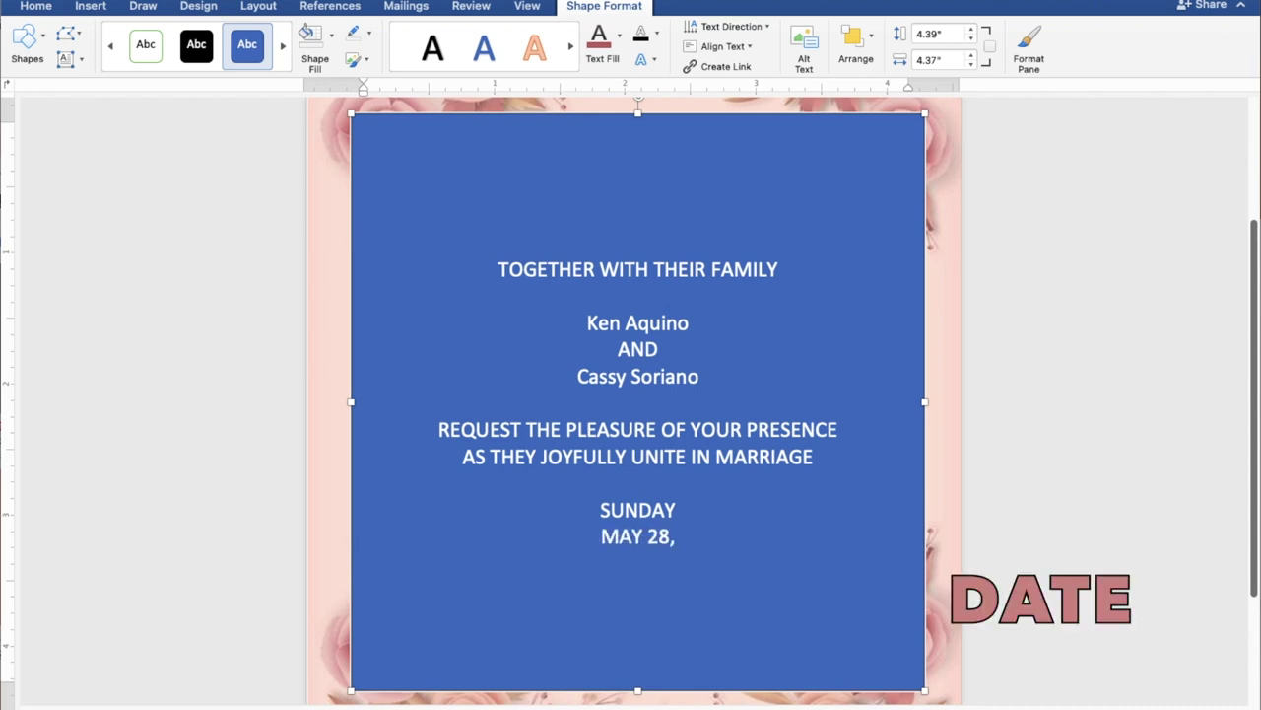
pyautogui.write(' 2023')
pyautogui.press('Return')
pyautogui.write('10:00 IN ')
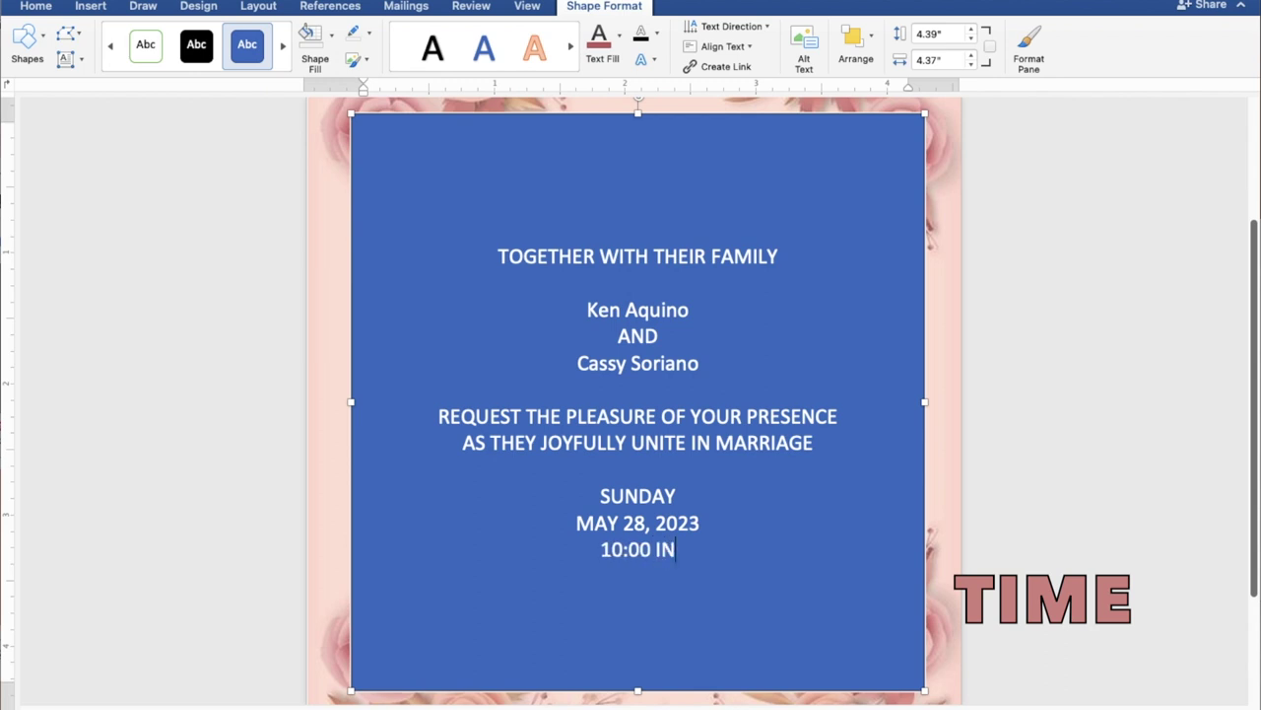
pyautogui.write('THE ')
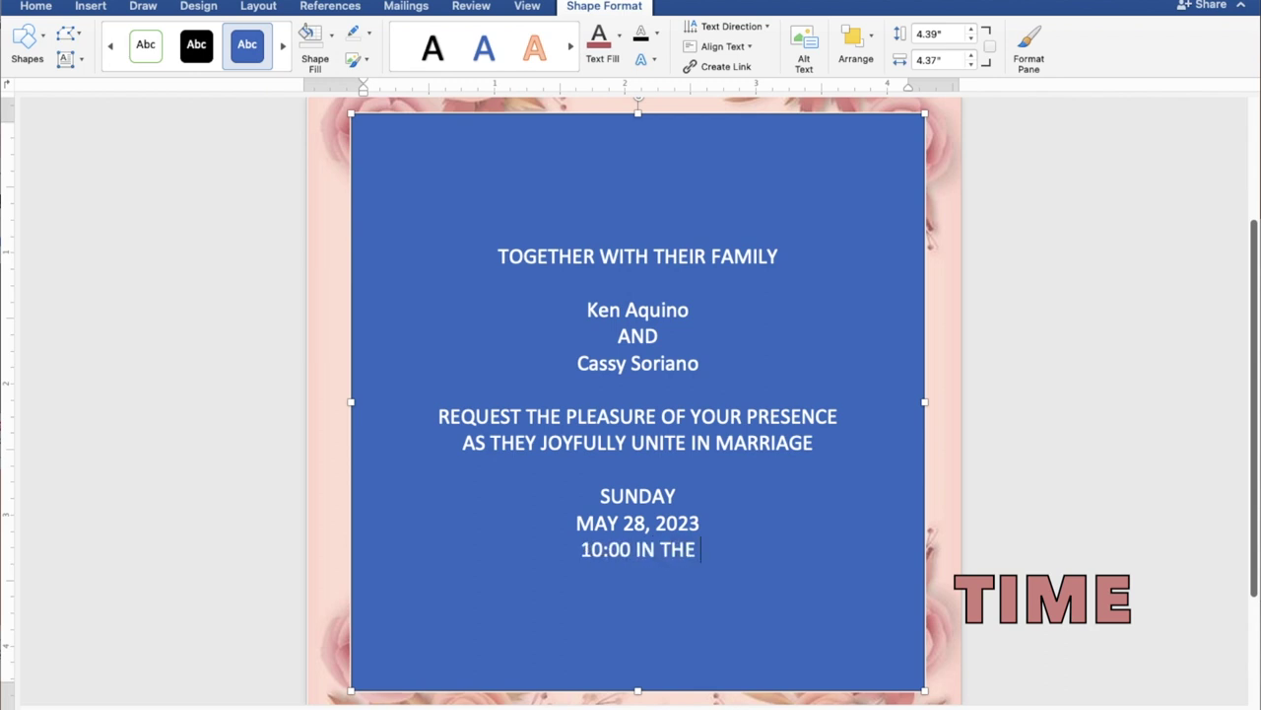
pyautogui.write('MORN')
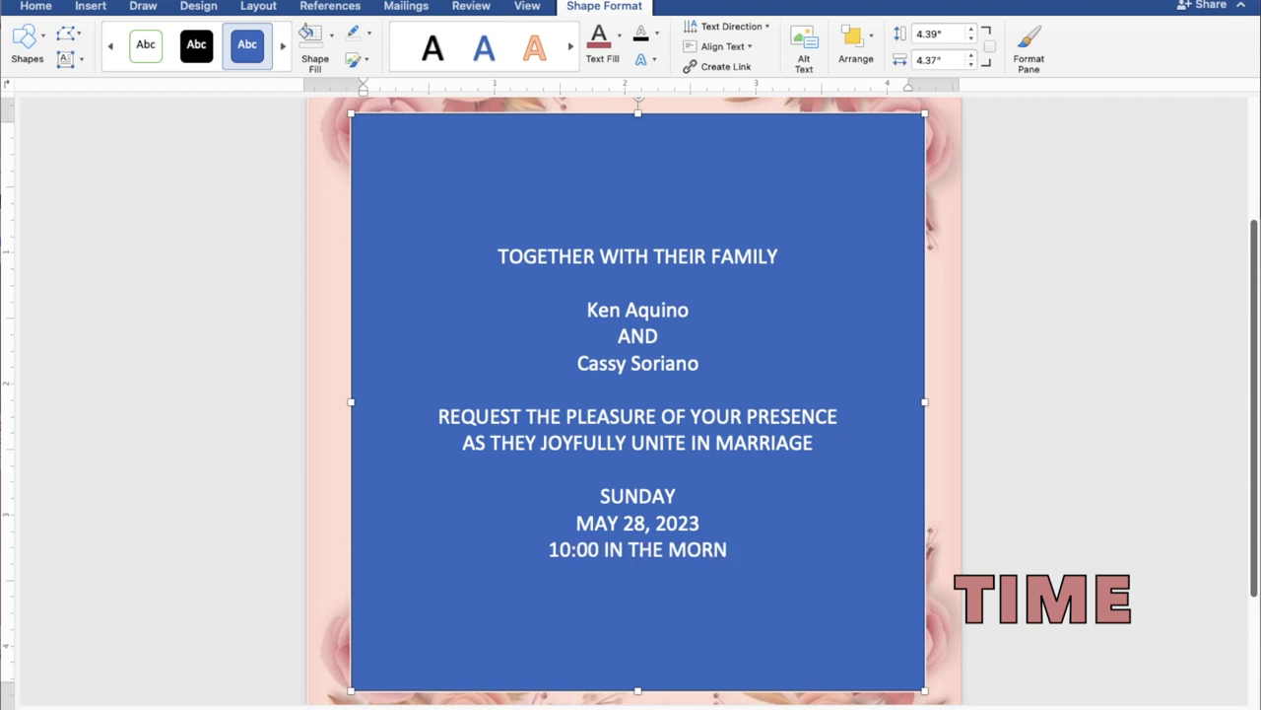
pyautogui.write('IN')
pyautogui.write('G')
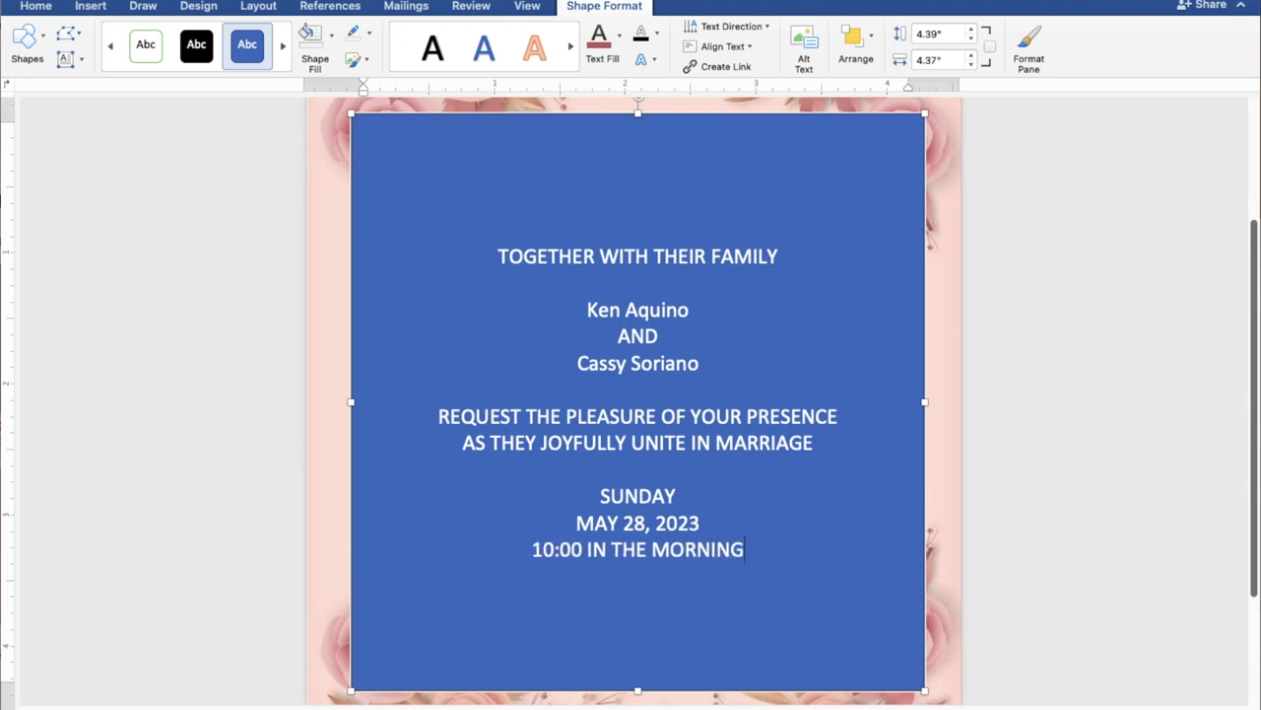
pyautogui.press('Return')
pyautogui.write('S')
pyautogui.write('T. ')
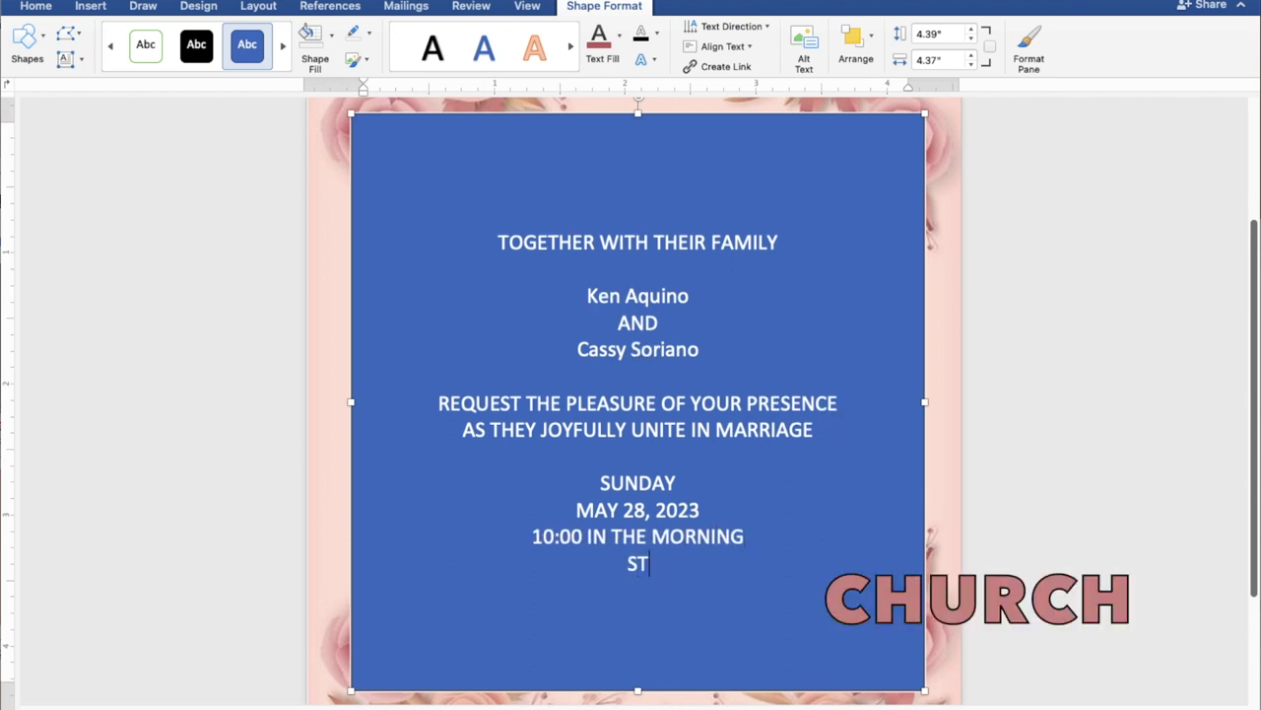
pyautogui.write('THOMAS AQUINAS ')
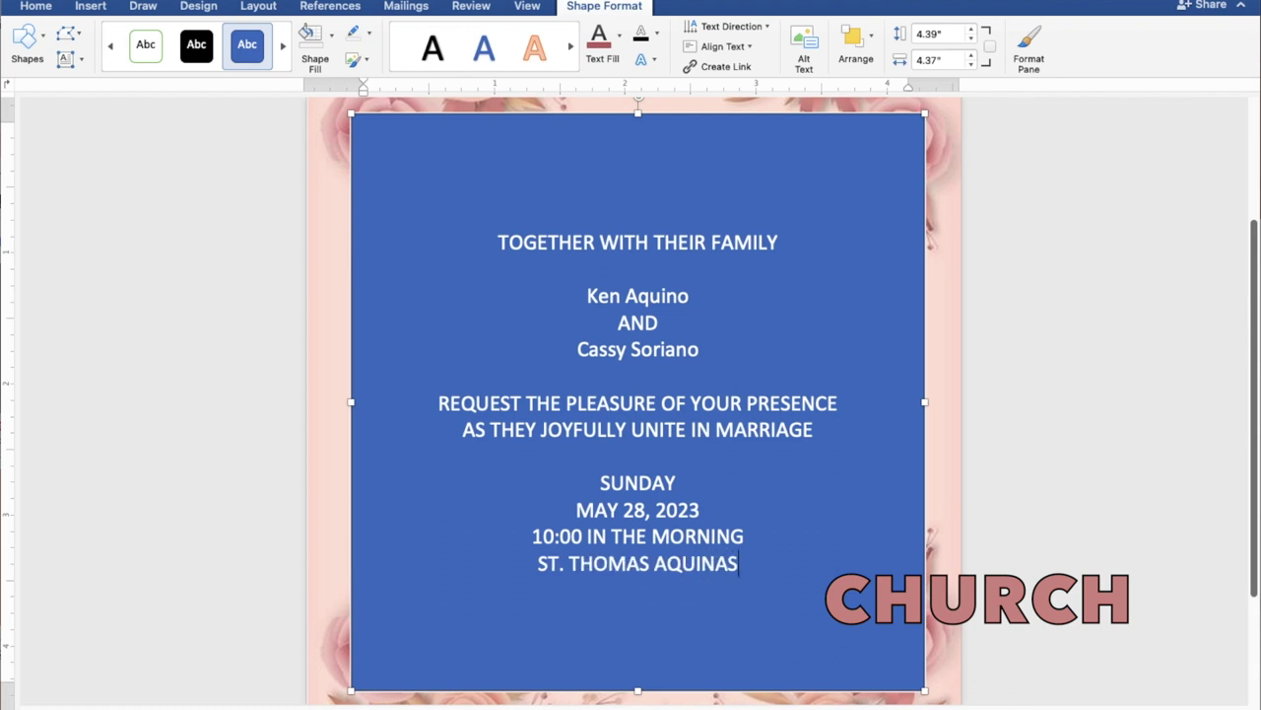
pyautogui.write('PARISH CHUR')
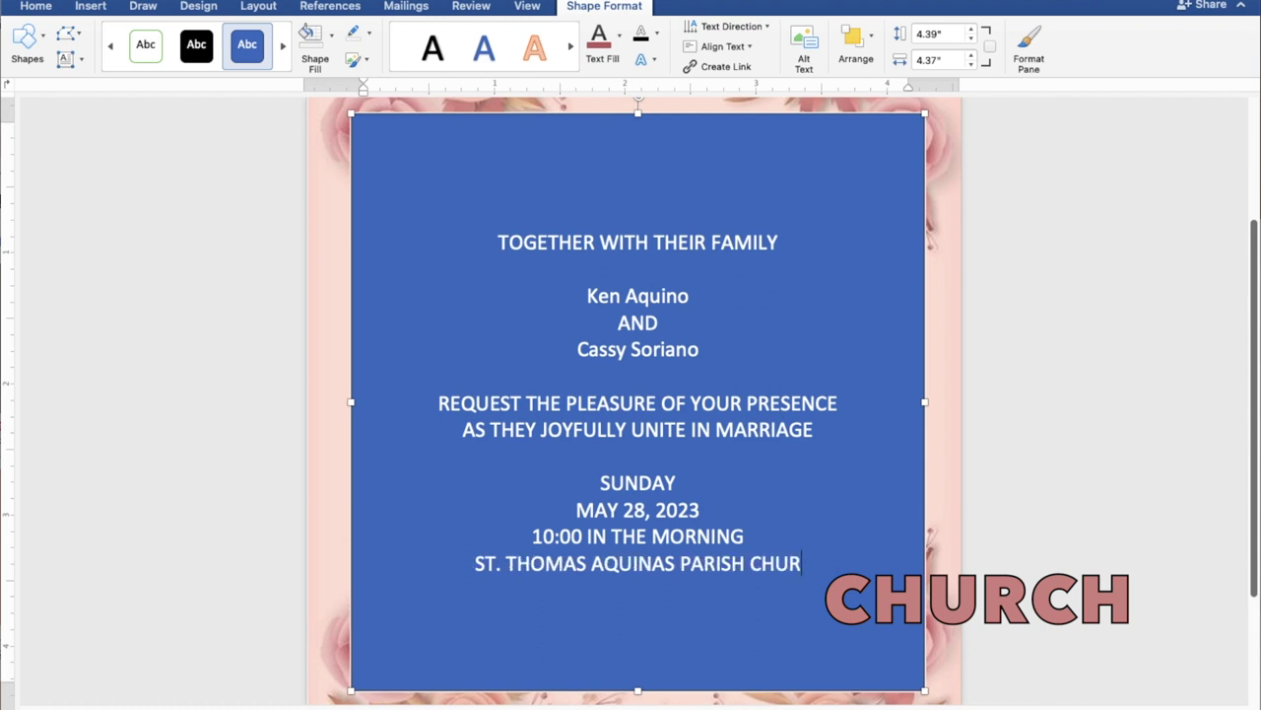
pyautogui.write('CH')
# Add MANGALDAN, PANGASINAN under the church, then 'Reception to follow' after a blank line.
pyautogui.press('Return')
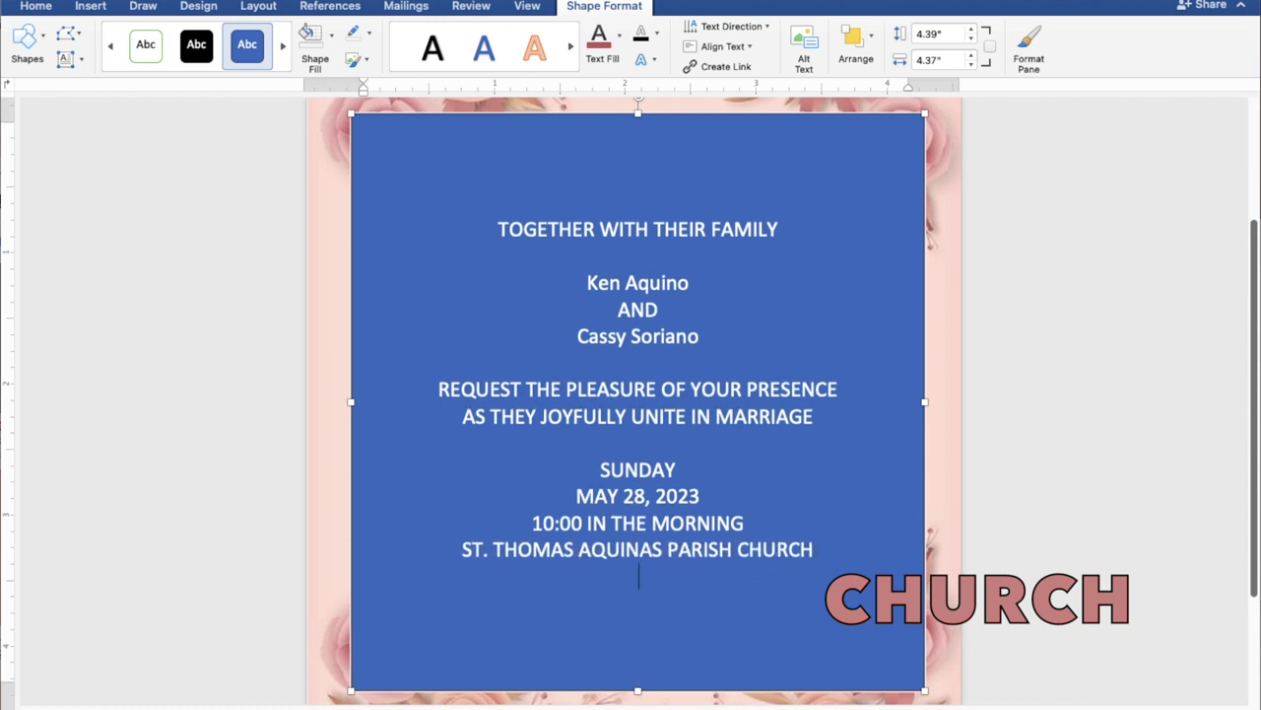
pyautogui.write('MANGALDAN')
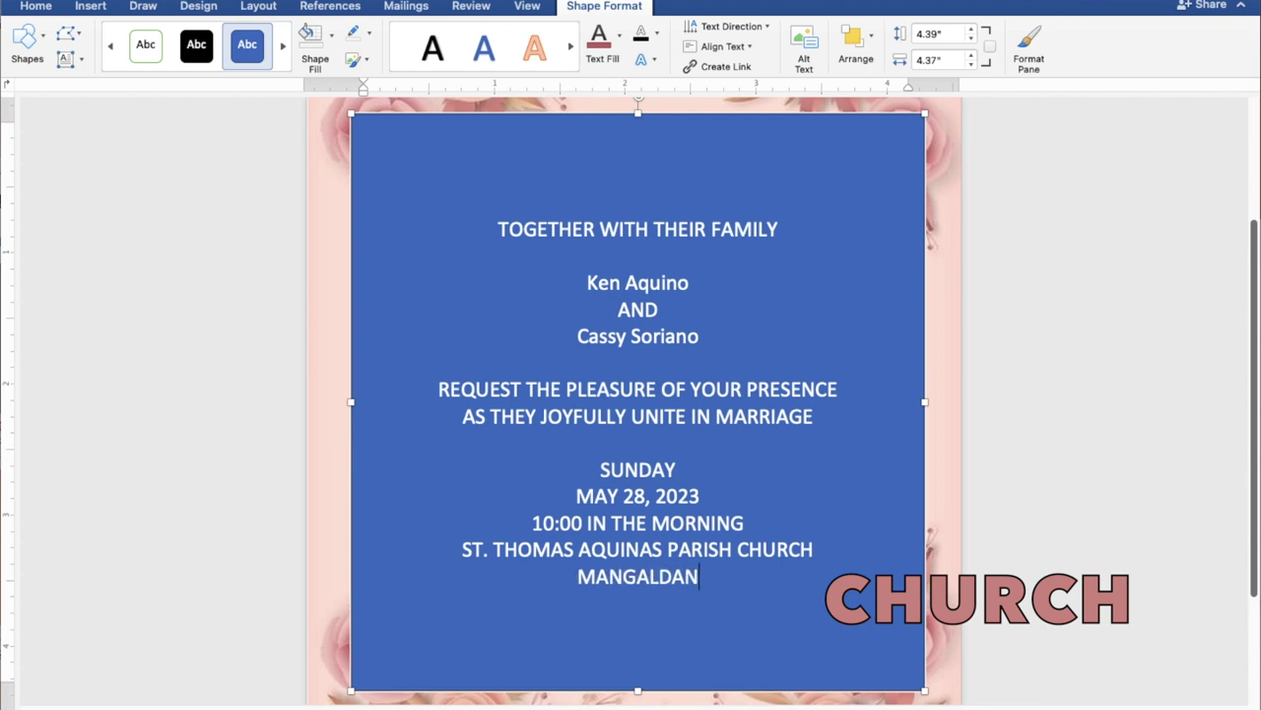
pyautogui.write(', PANGASINAN')
pyautogui.press('Return')
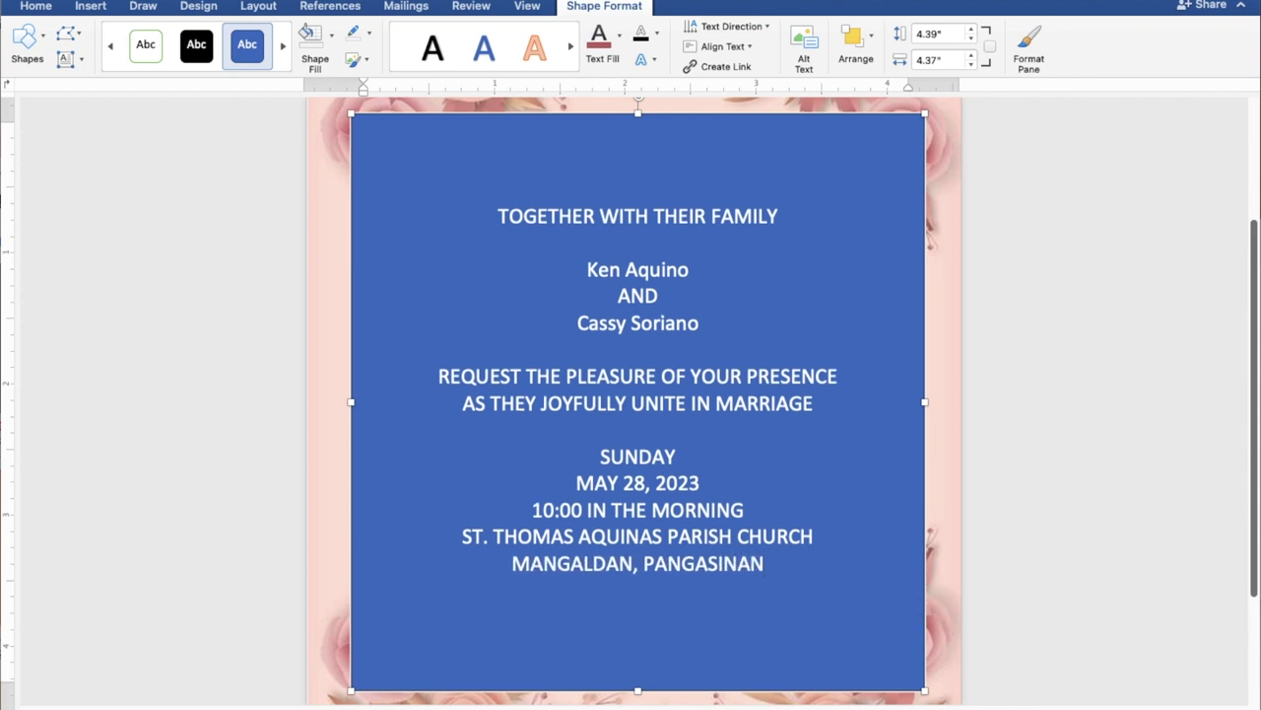
pyautogui.press('Return')
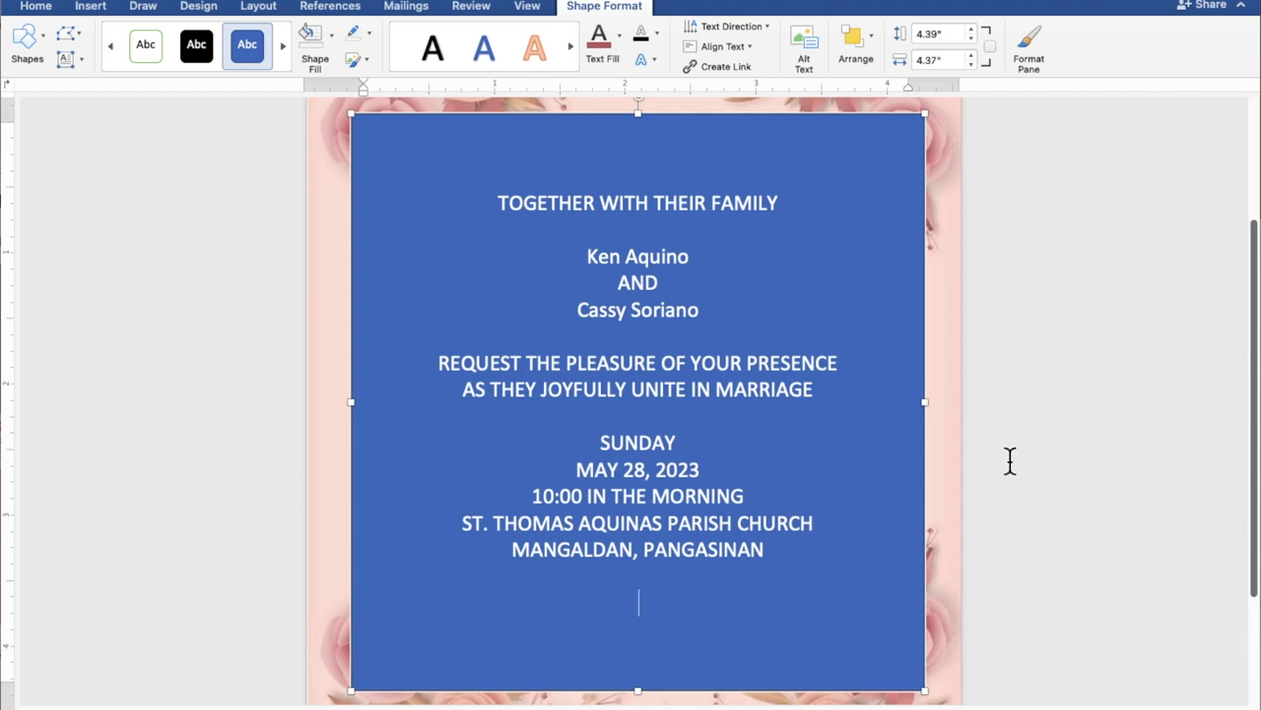
pyautogui.write('Rece')
pyautogui.write('ptio')
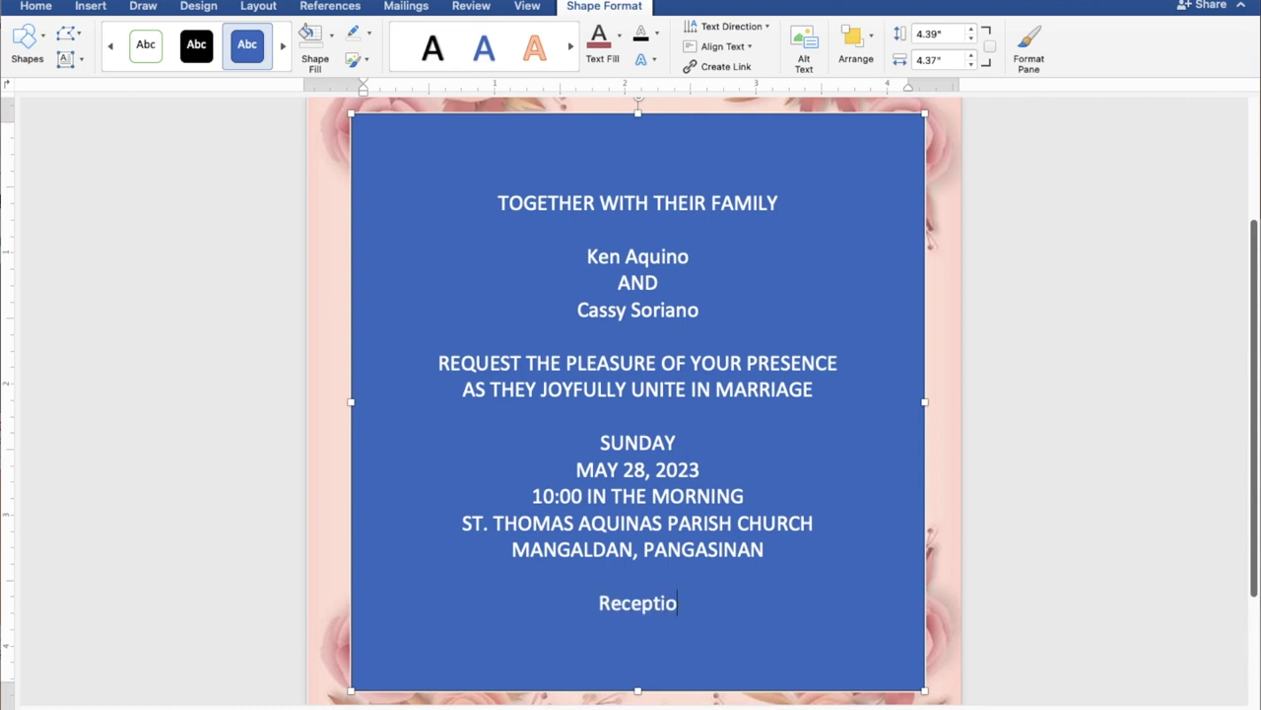
pyautogui.write('n to follow')
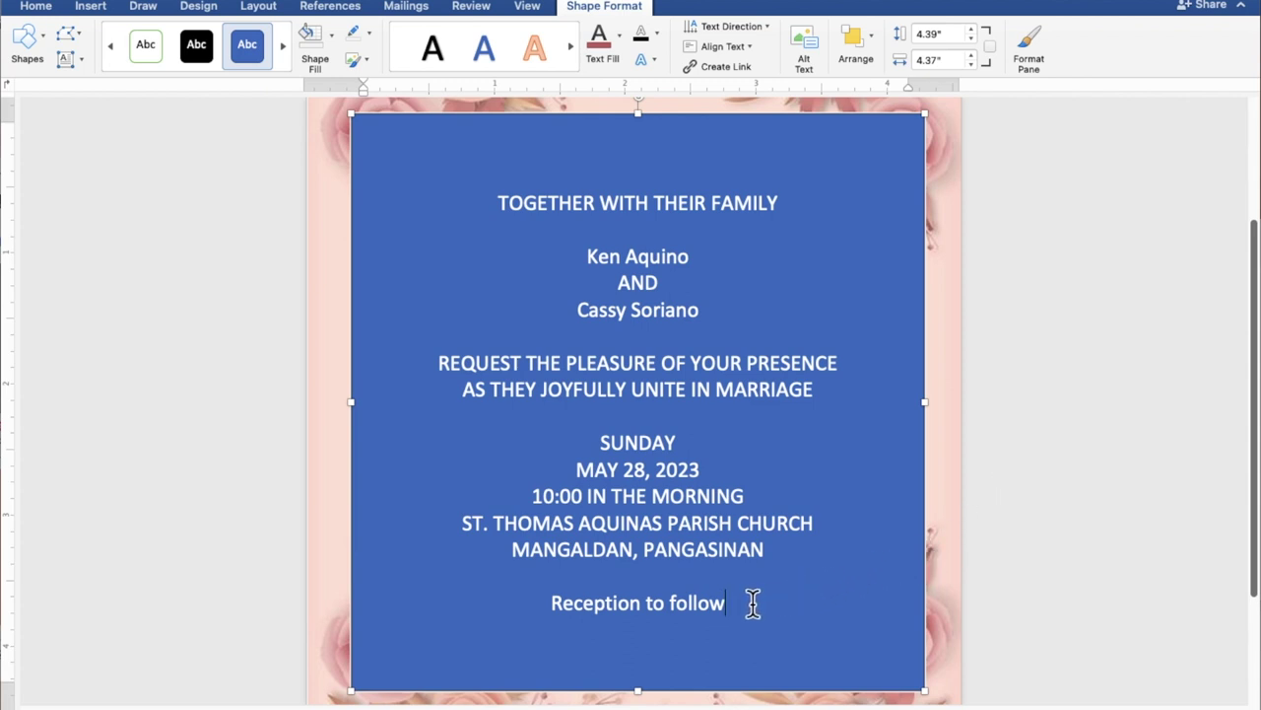
# Select all the invitation text; give the box No Fill and No Outline, and the text Automatic colour.
pyautogui.moveTo(722, 599); pyautogui.dragTo(528, 234)
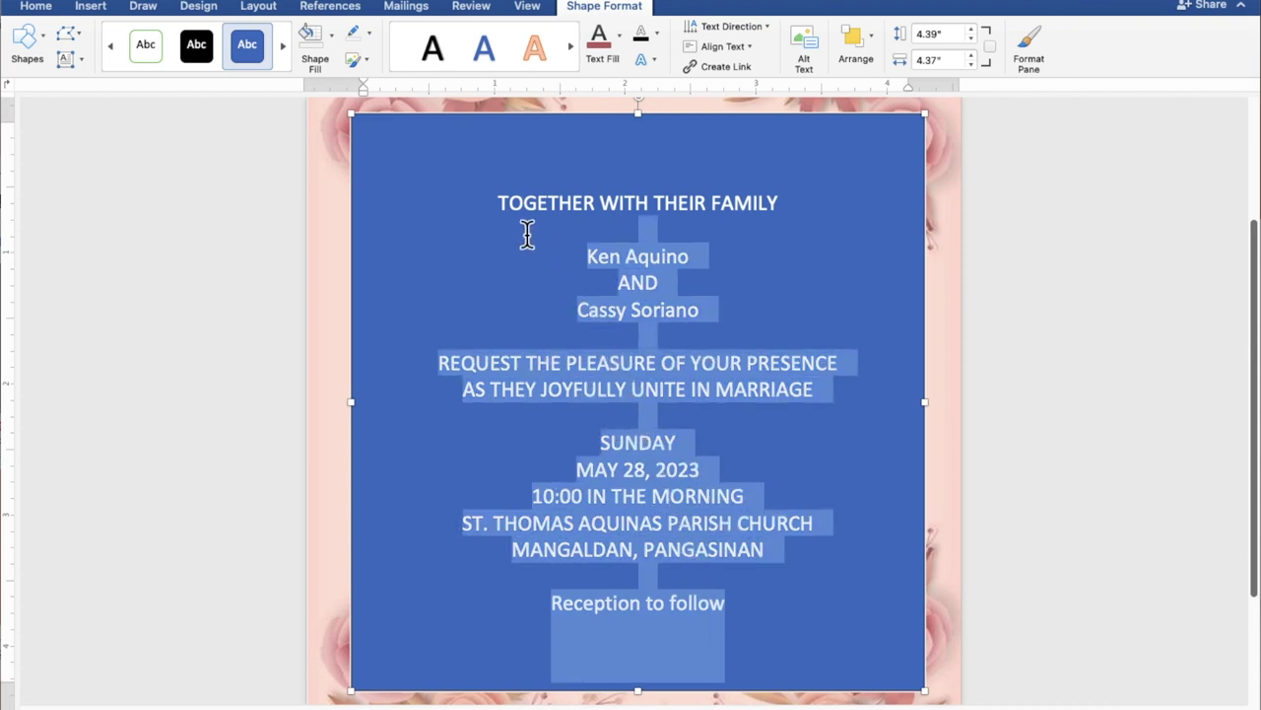
pyautogui.moveTo(527, 233); pyautogui.dragTo(503, 222)
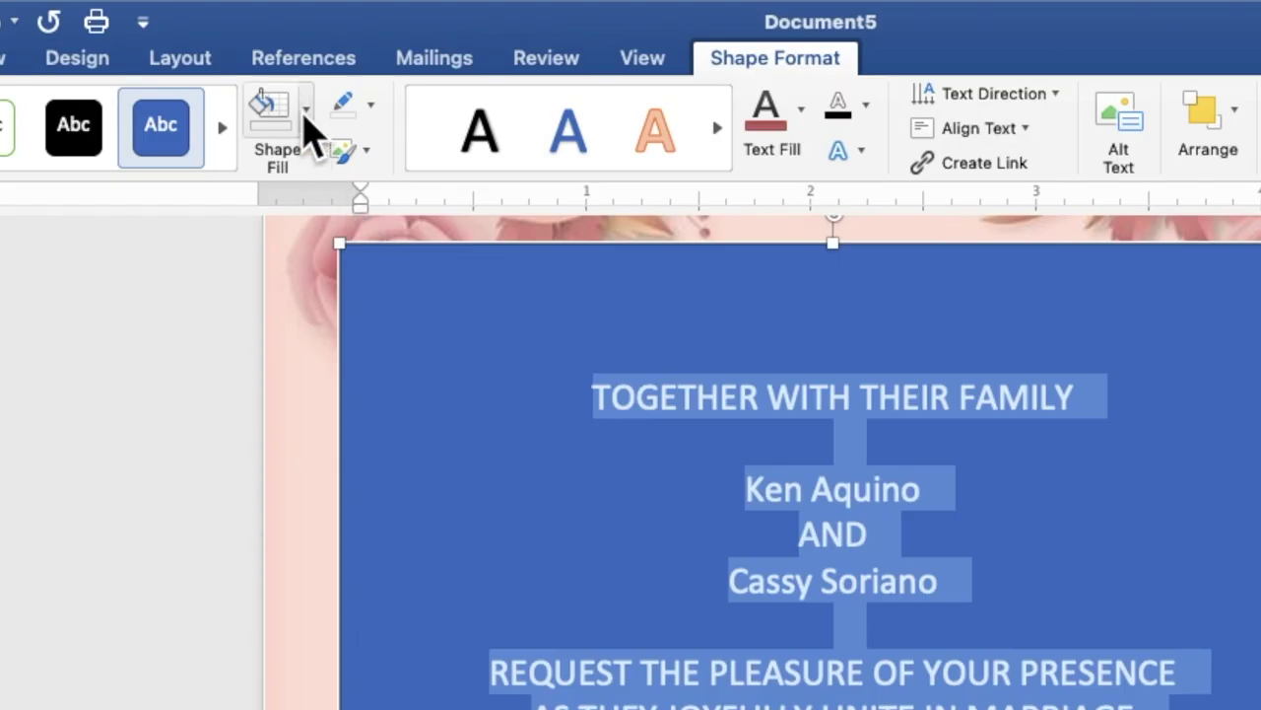
pyautogui.click(305, 111)
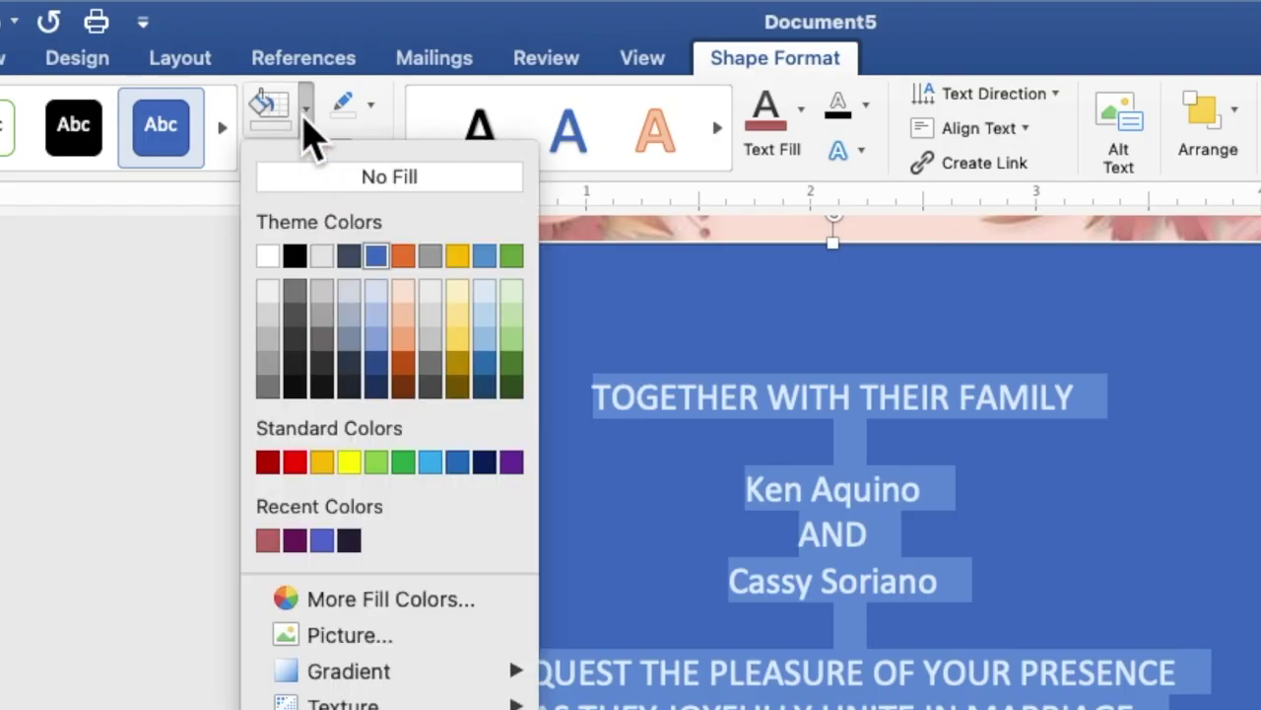
pyautogui.click(313, 180)
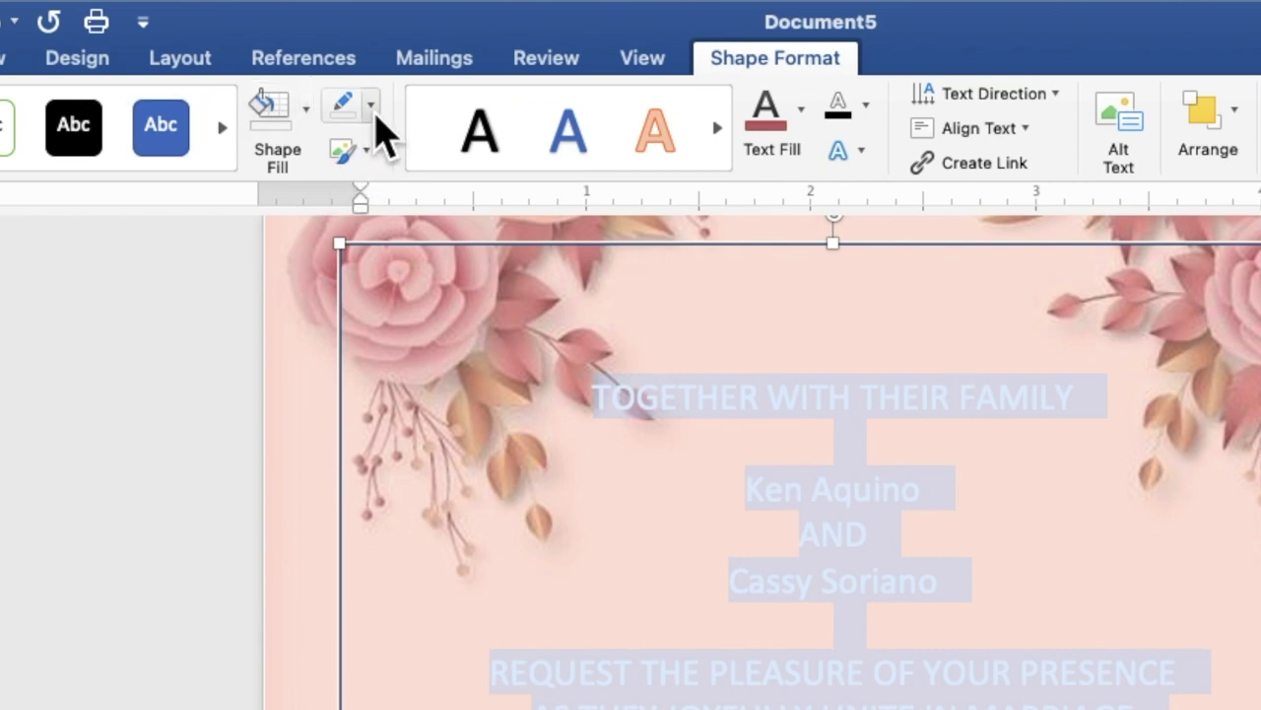
pyautogui.click(372, 106)
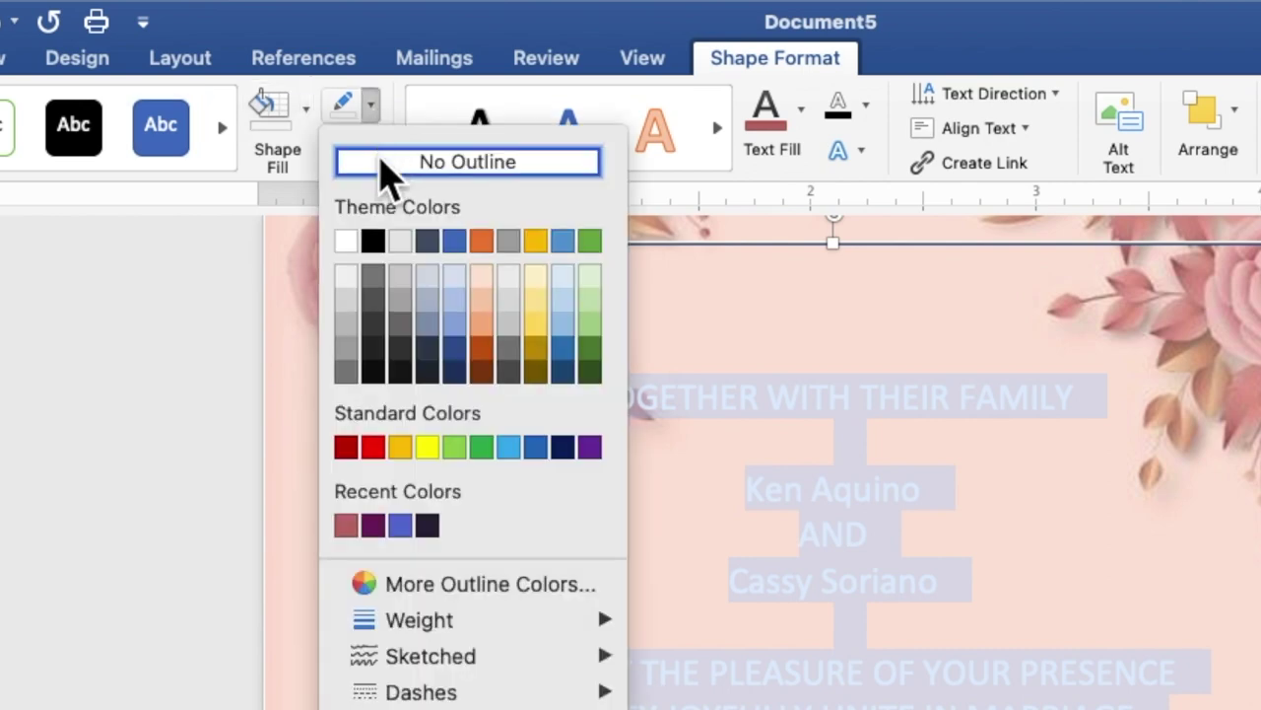
pyautogui.click(384, 168)
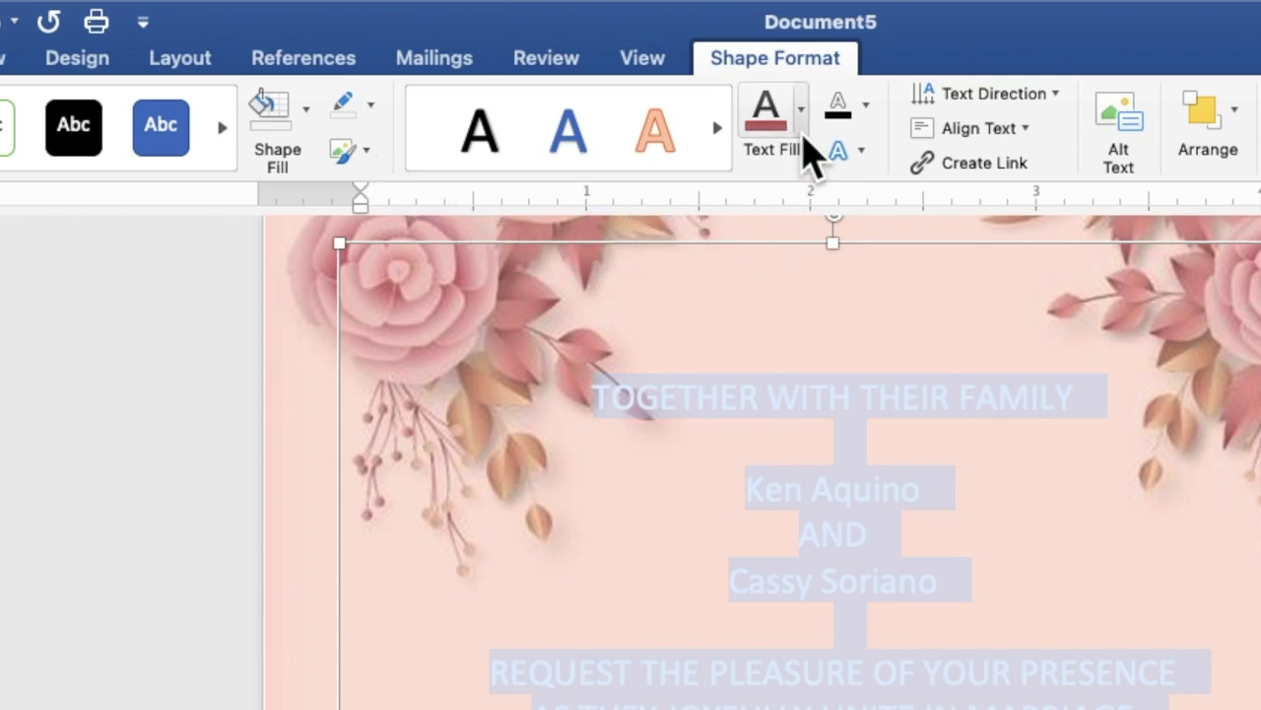
pyautogui.click(804, 124)
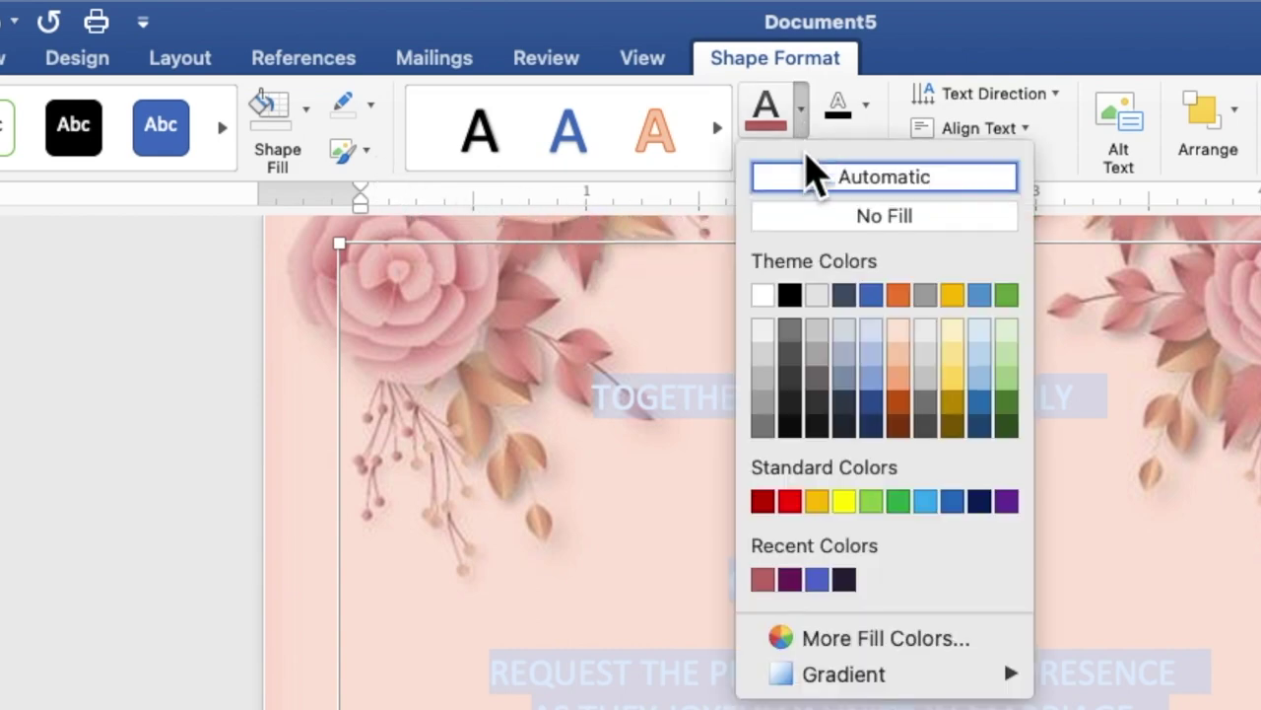
pyautogui.click(790, 294)
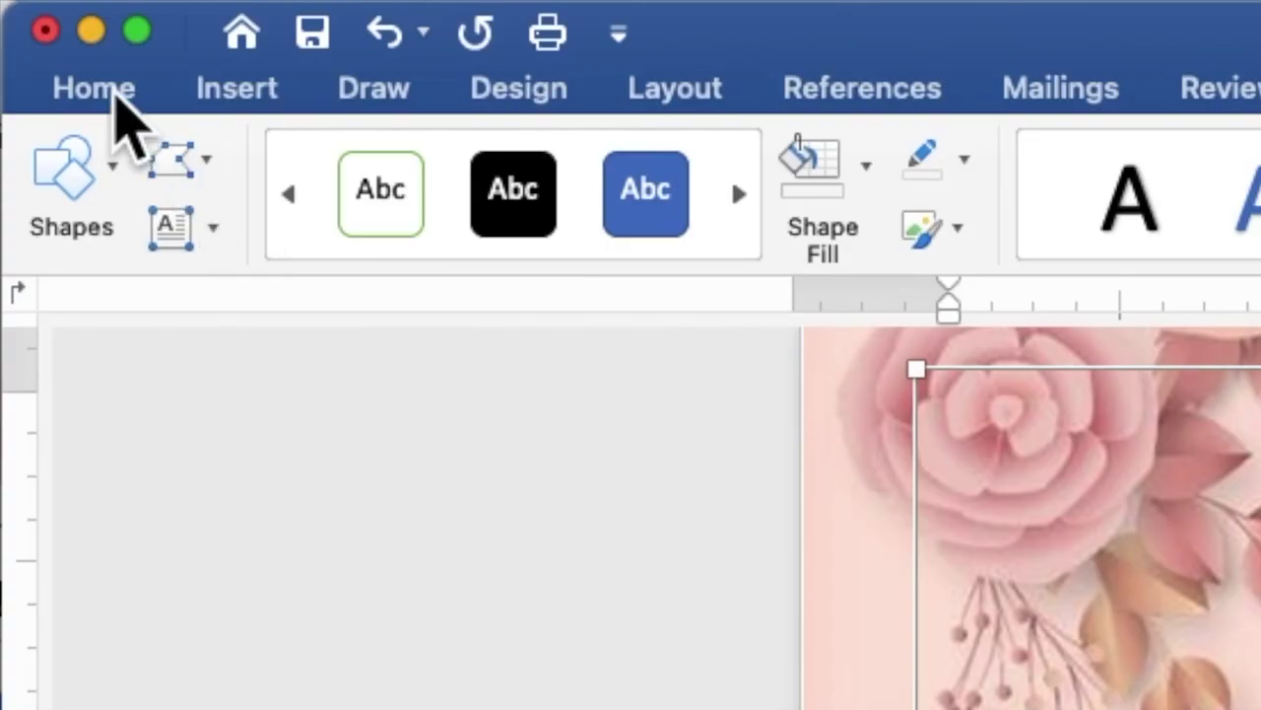
# Set the selected invitation text to Times New Roman at size 9.
pyautogui.click(98, 88)
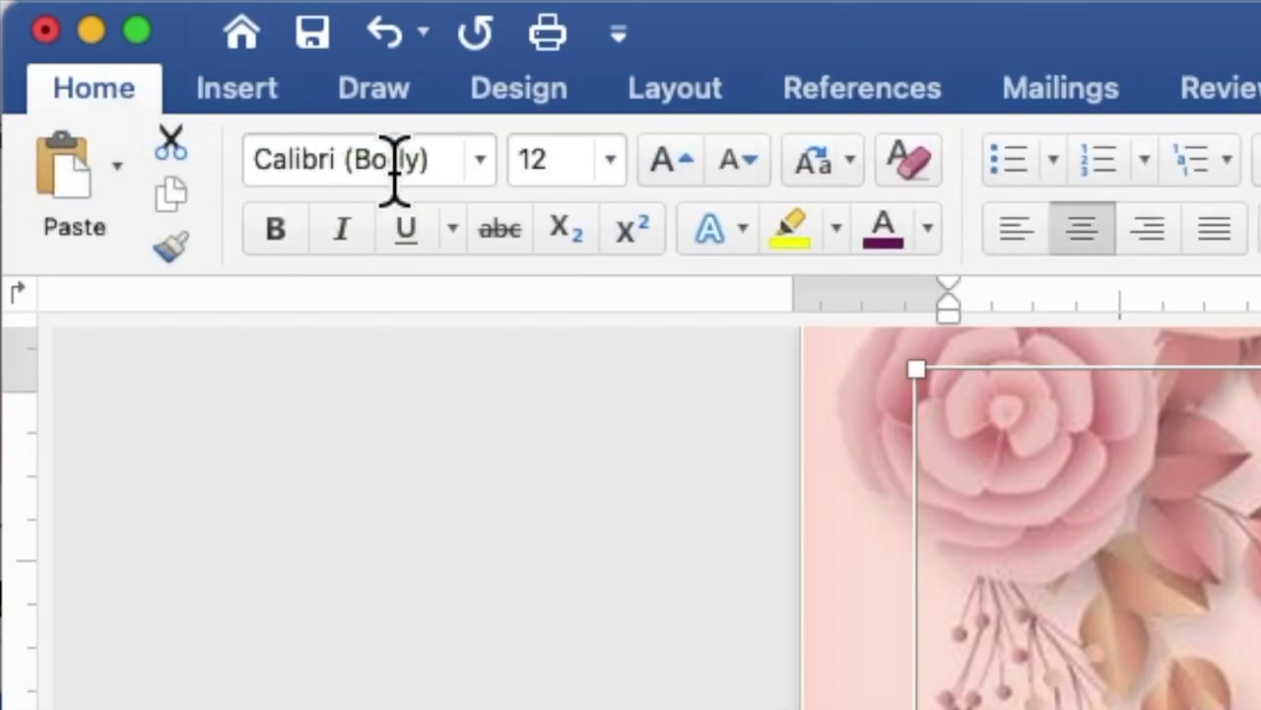
pyautogui.click(481, 177)
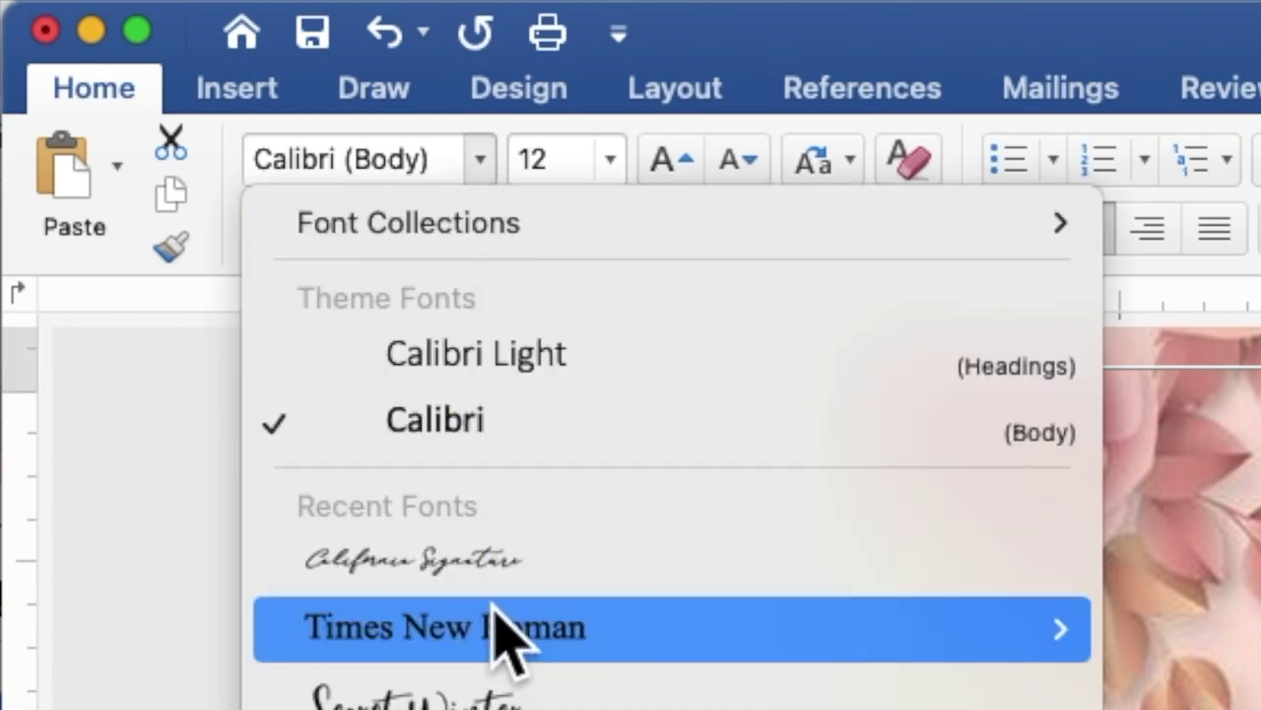
pyautogui.click(498, 643)
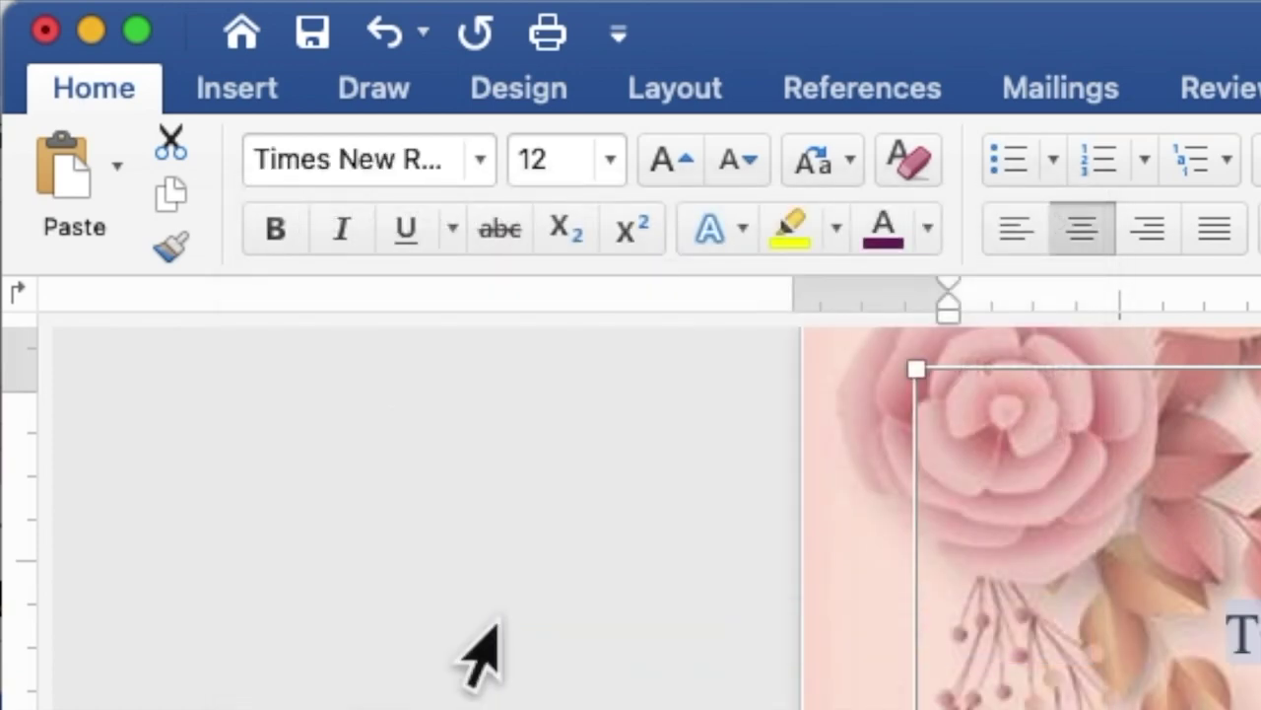
pyautogui.moveTo(567, 158); pyautogui.dragTo(518, 158)
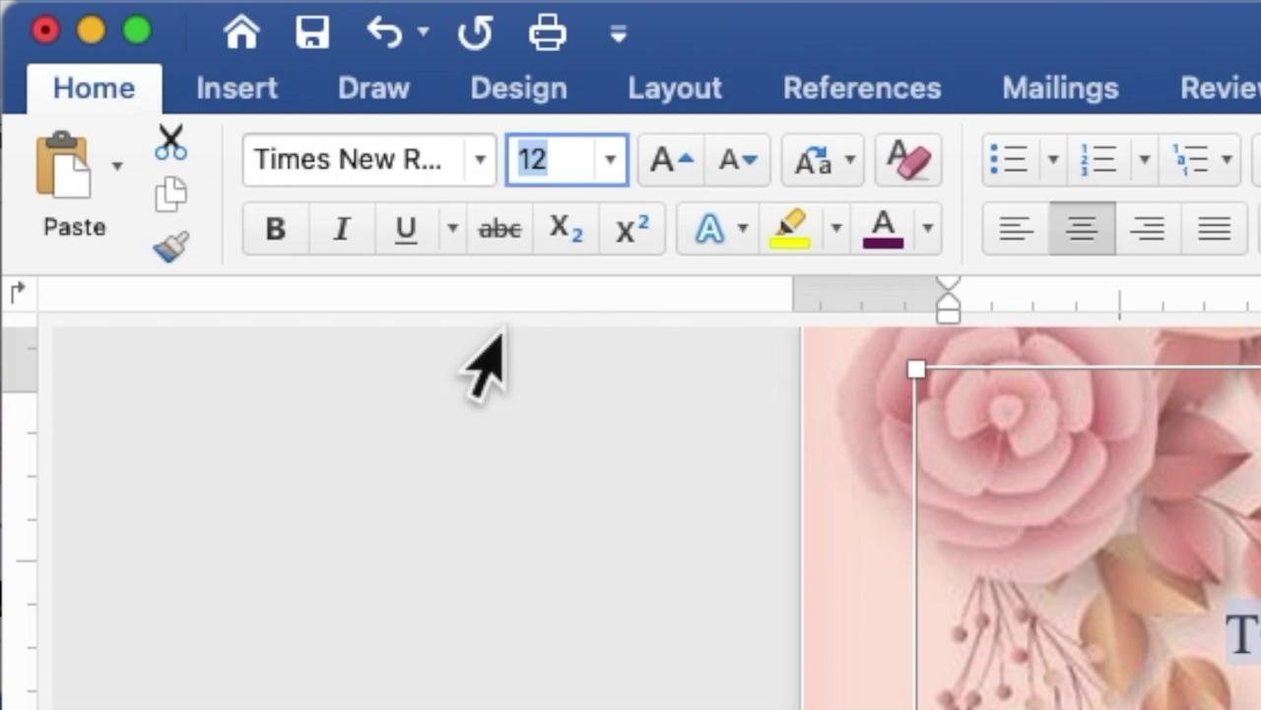
pyautogui.write('9')
pyautogui.press('Return')
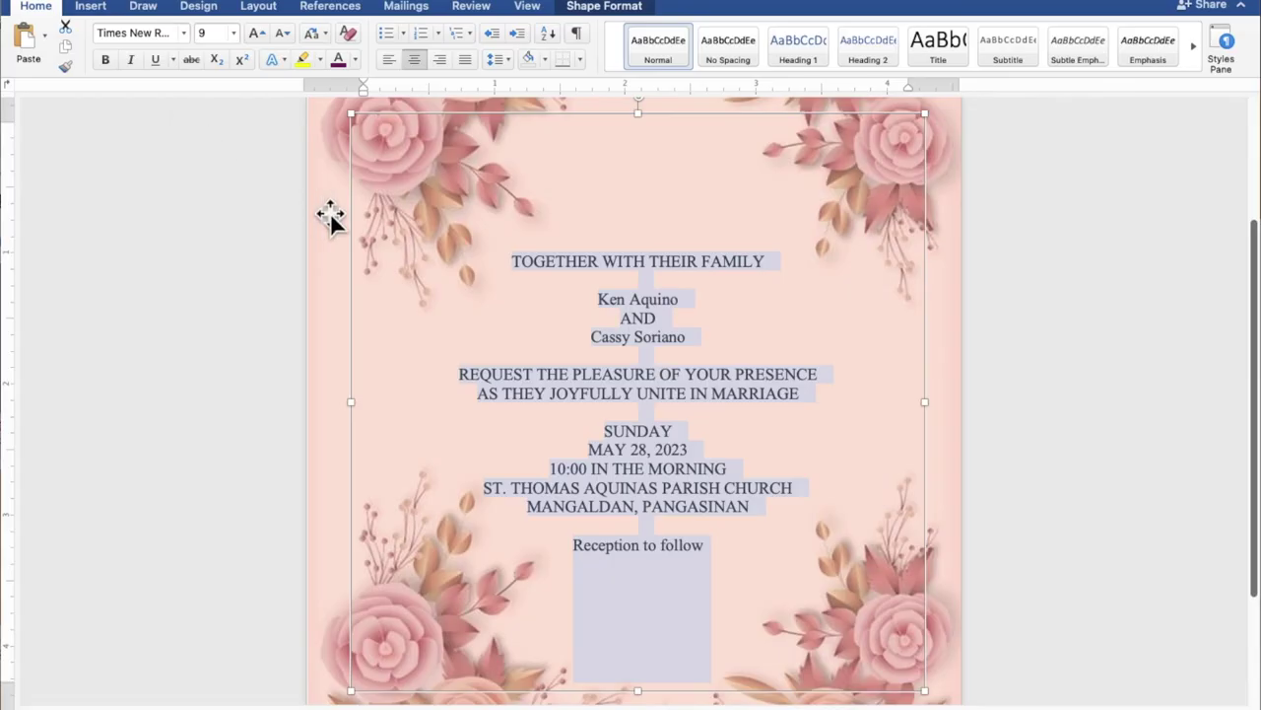
pyautogui.click(679, 298)
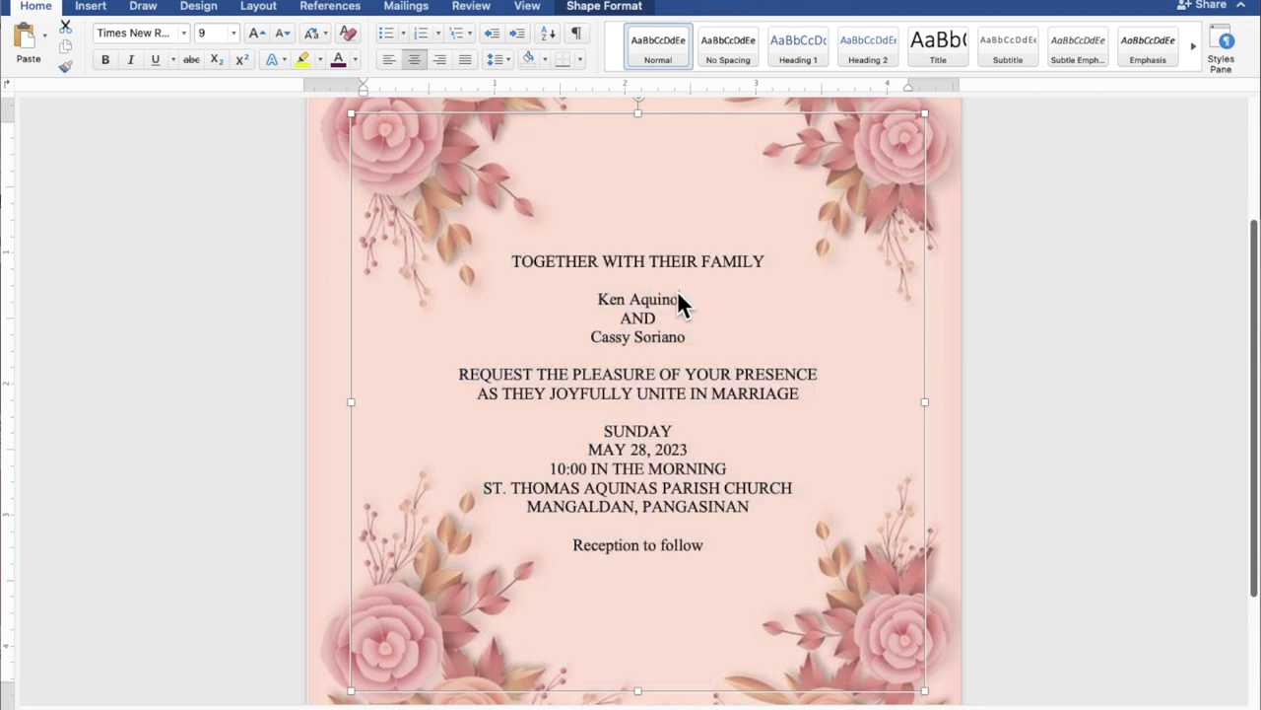
# Select both names and the 'Reception to follow' line and apply the California Signature font.
pyautogui.moveTo(687, 299); pyautogui.dragTo(598, 298)
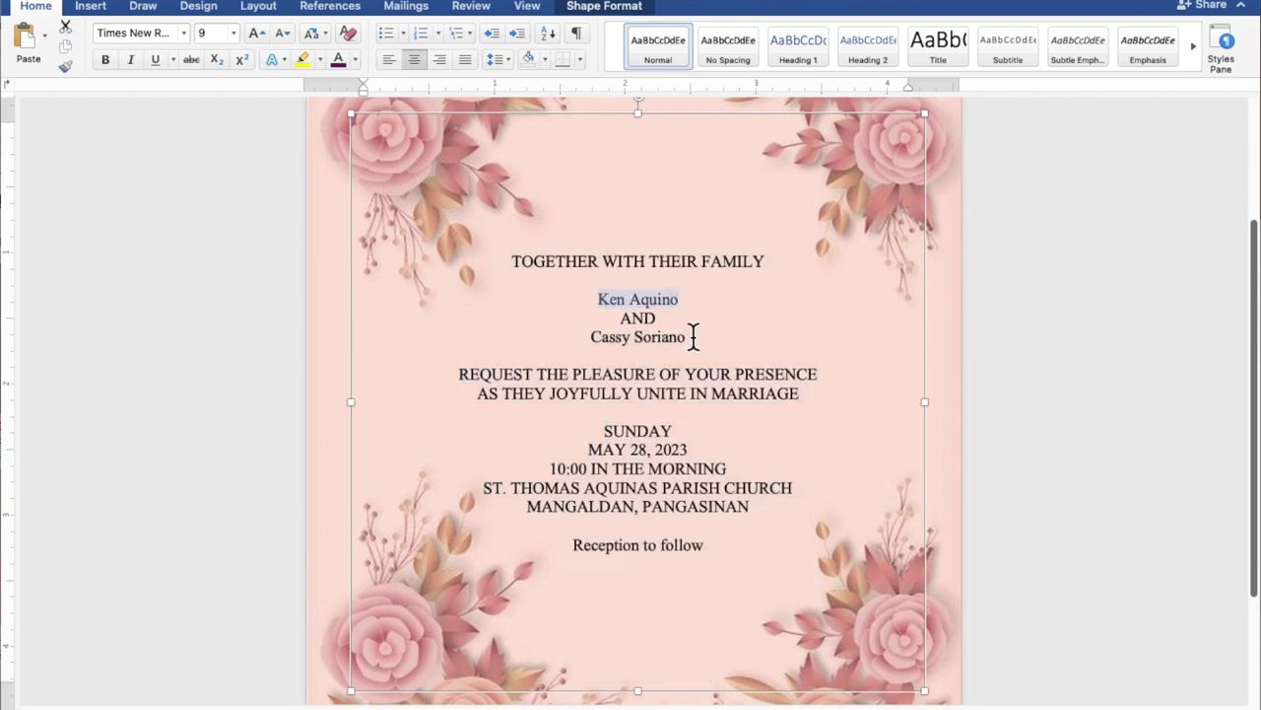
pyautogui.moveTo(687, 336); pyautogui.dragTo(591, 337)
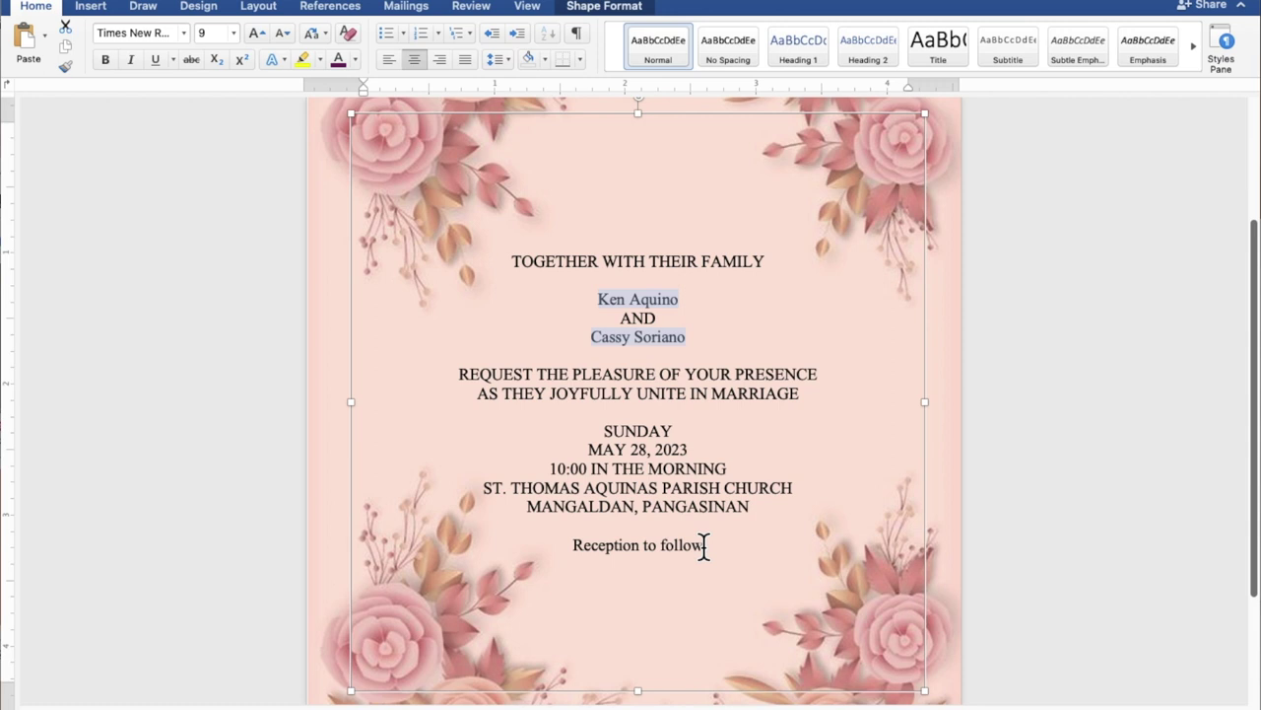
pyautogui.moveTo(702, 547); pyautogui.dragTo(611, 545)
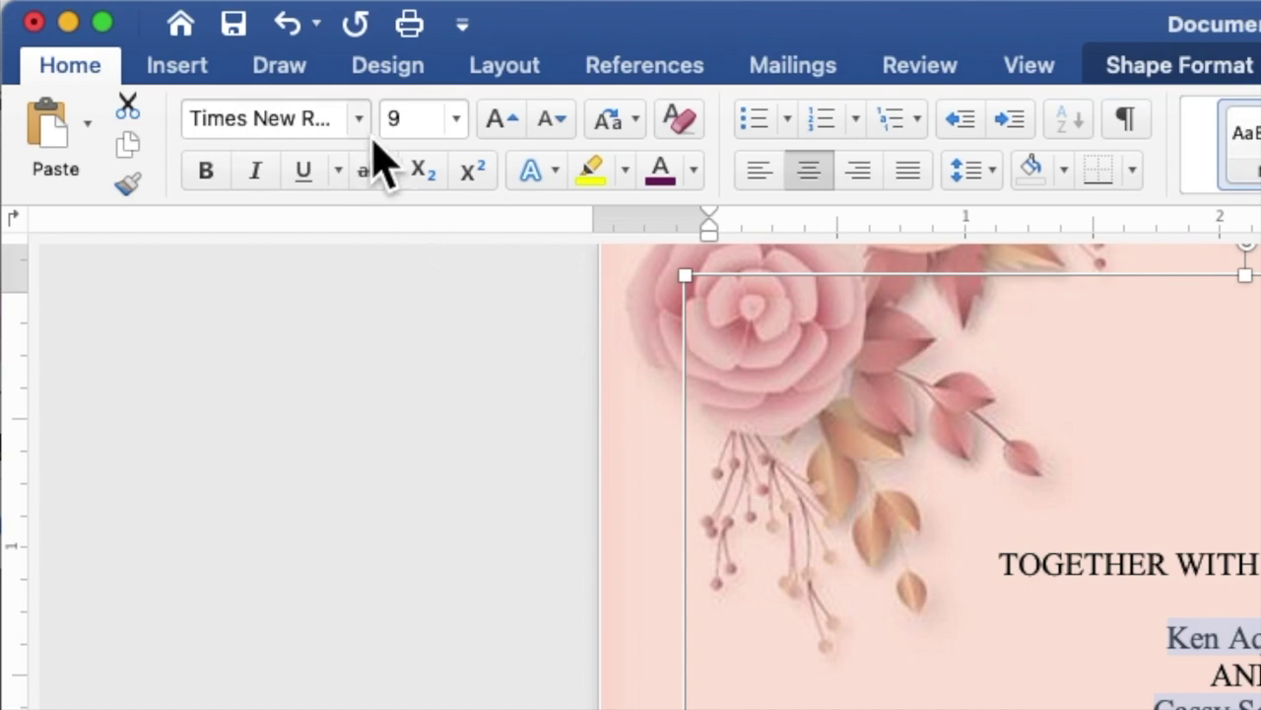
pyautogui.click(359, 119)
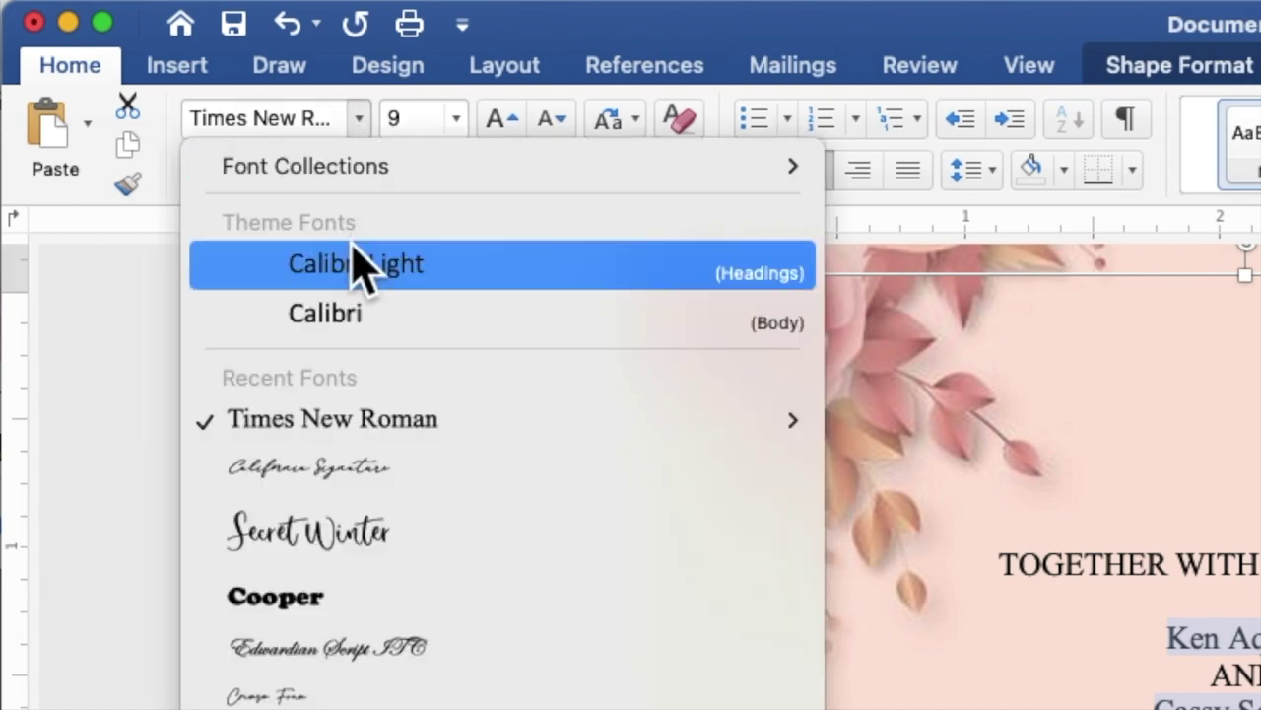
pyautogui.click(335, 470)
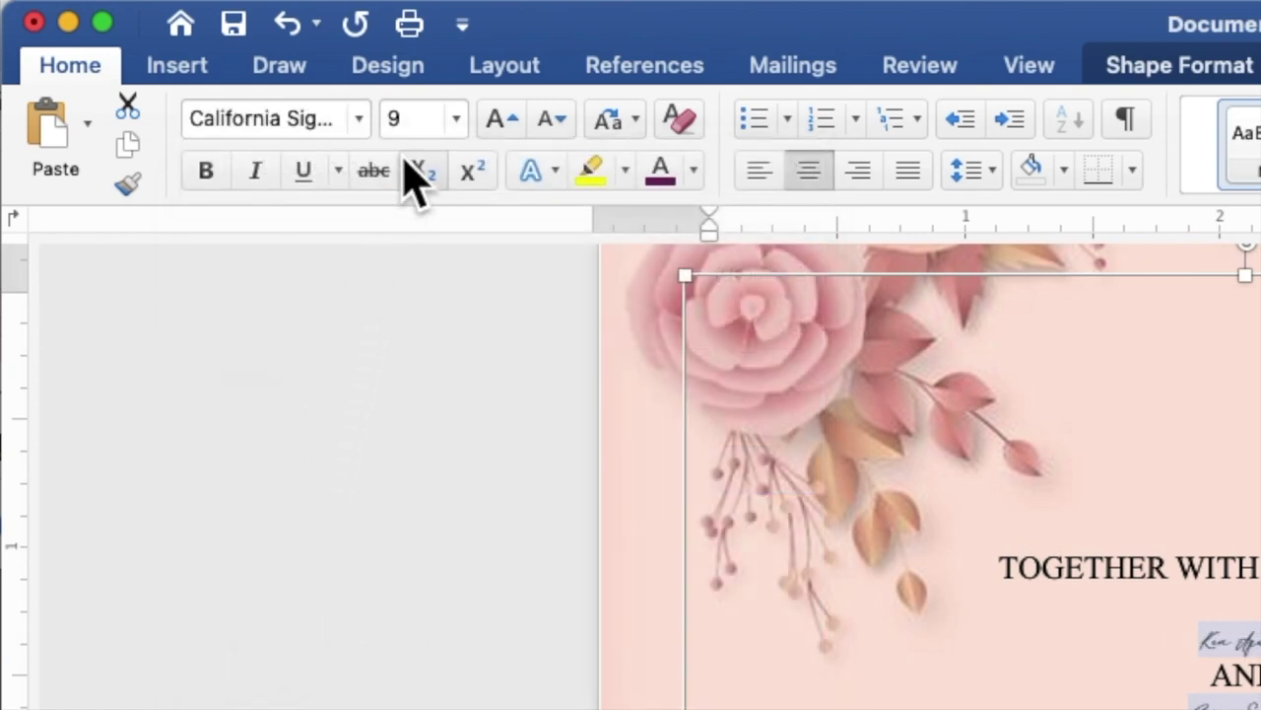
# Set the selected text to size 20 and colour it muted rose from Recent Colors.
pyautogui.click(421, 115)
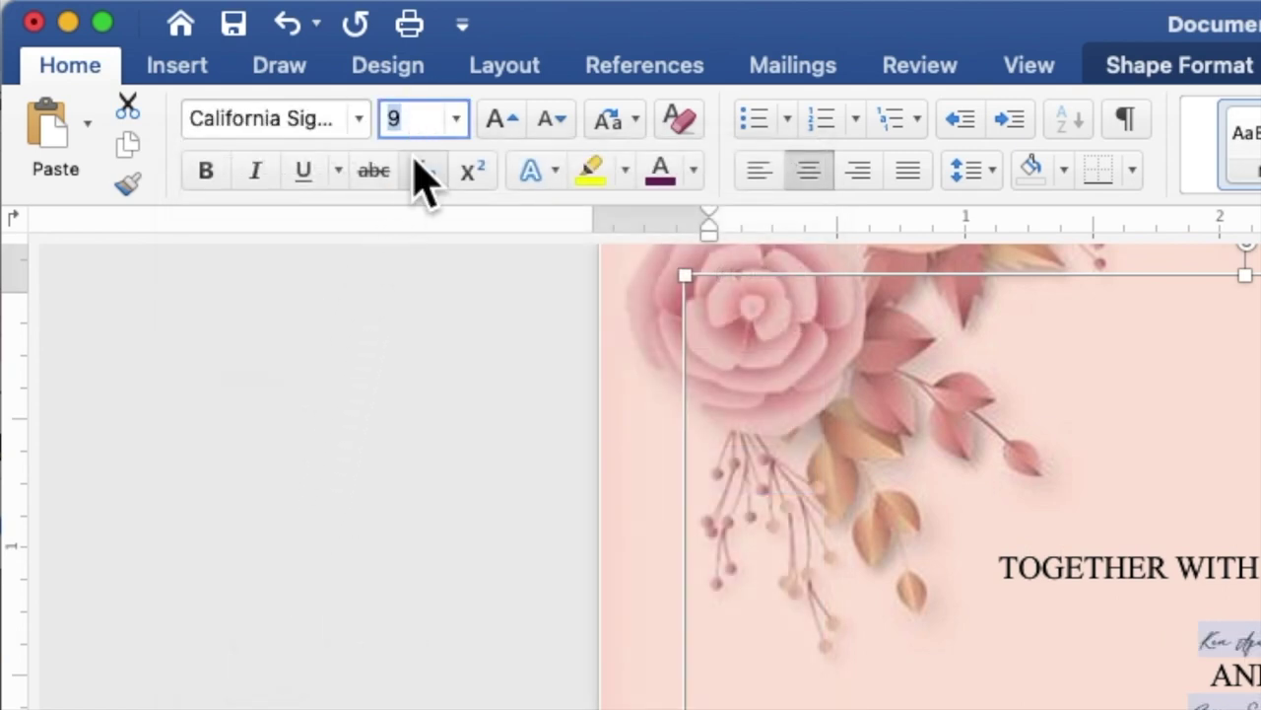
pyautogui.write('20')
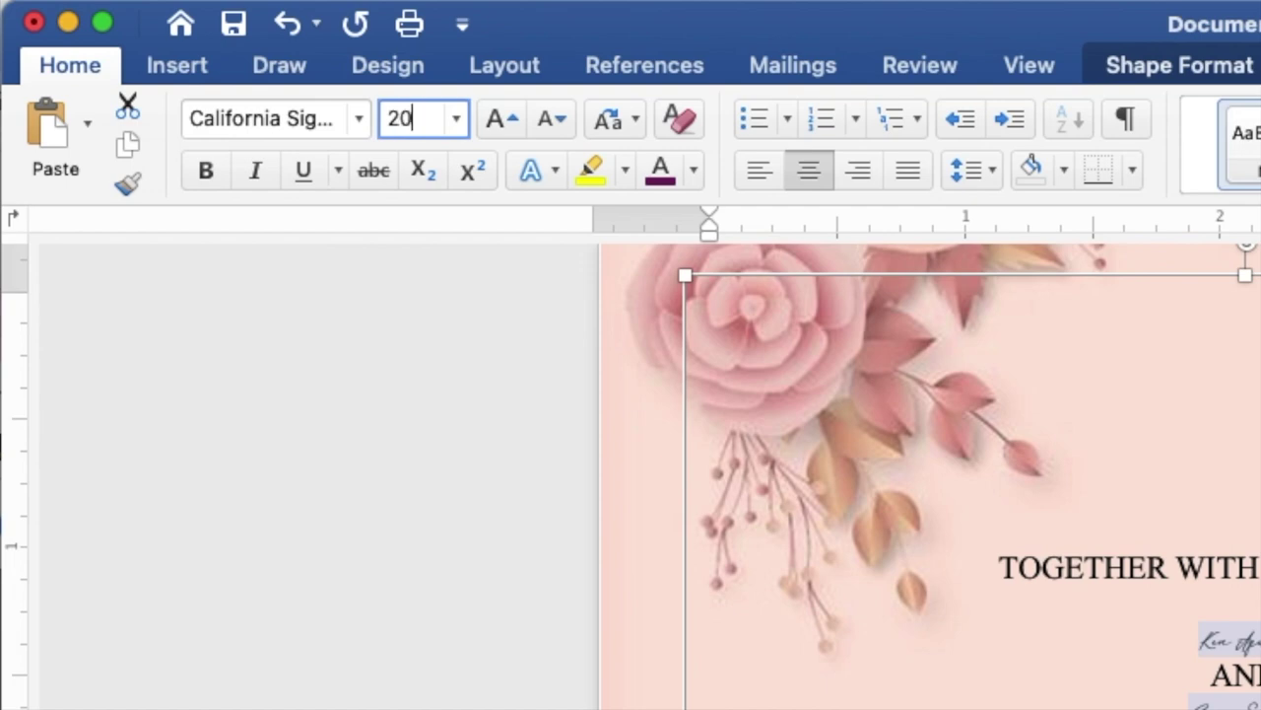
pyautogui.press('Return')
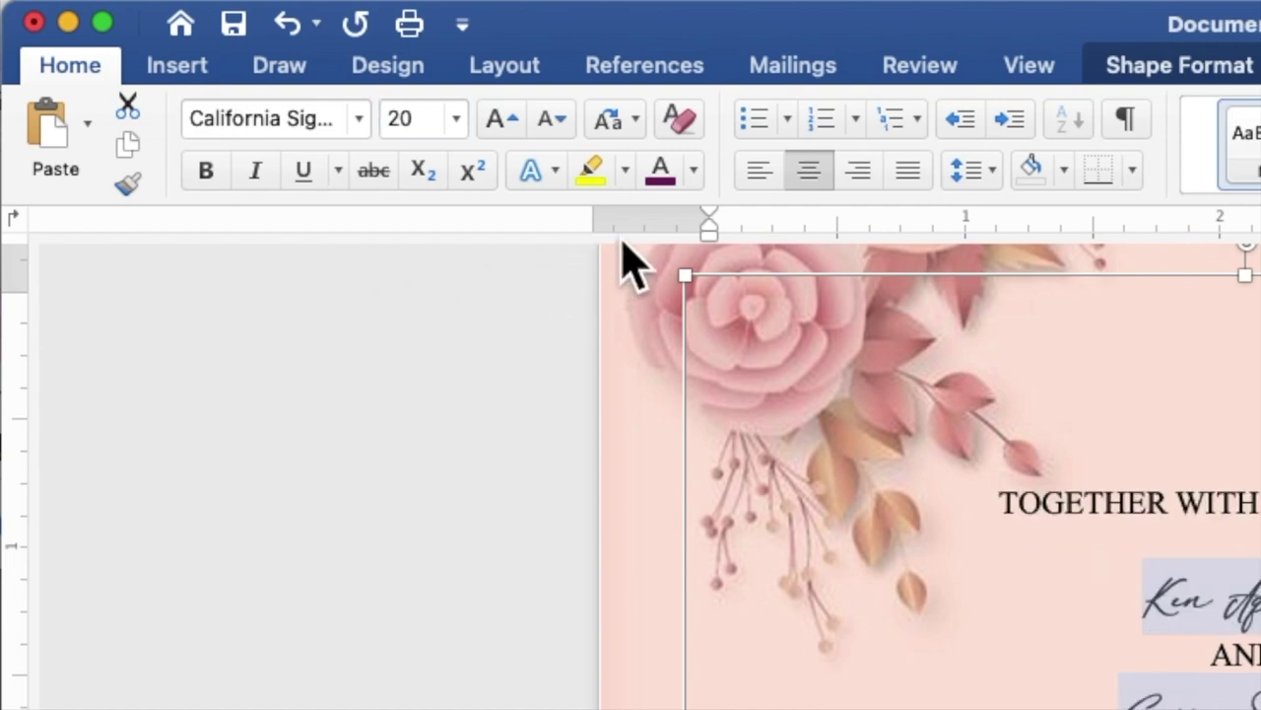
pyautogui.click(693, 187)
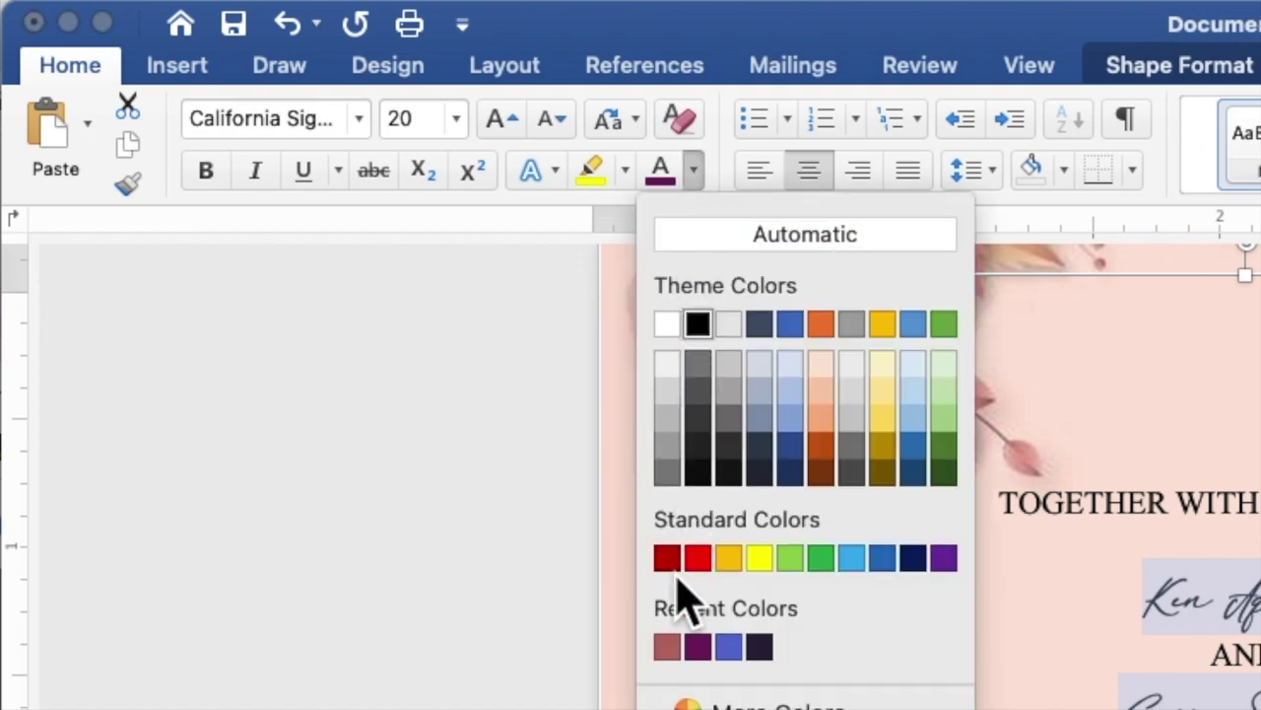
pyautogui.click(670, 648)
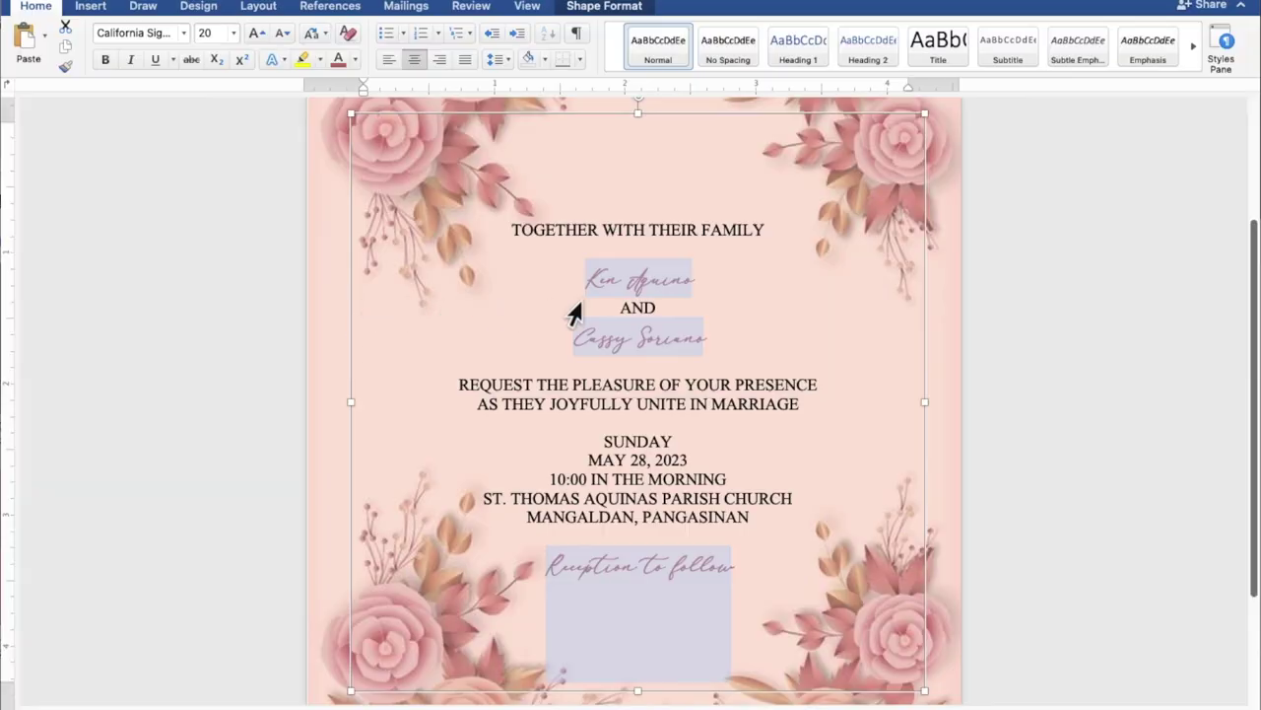
# Select just the two name lines and set their font size to 40.
pyautogui.click(704, 279)
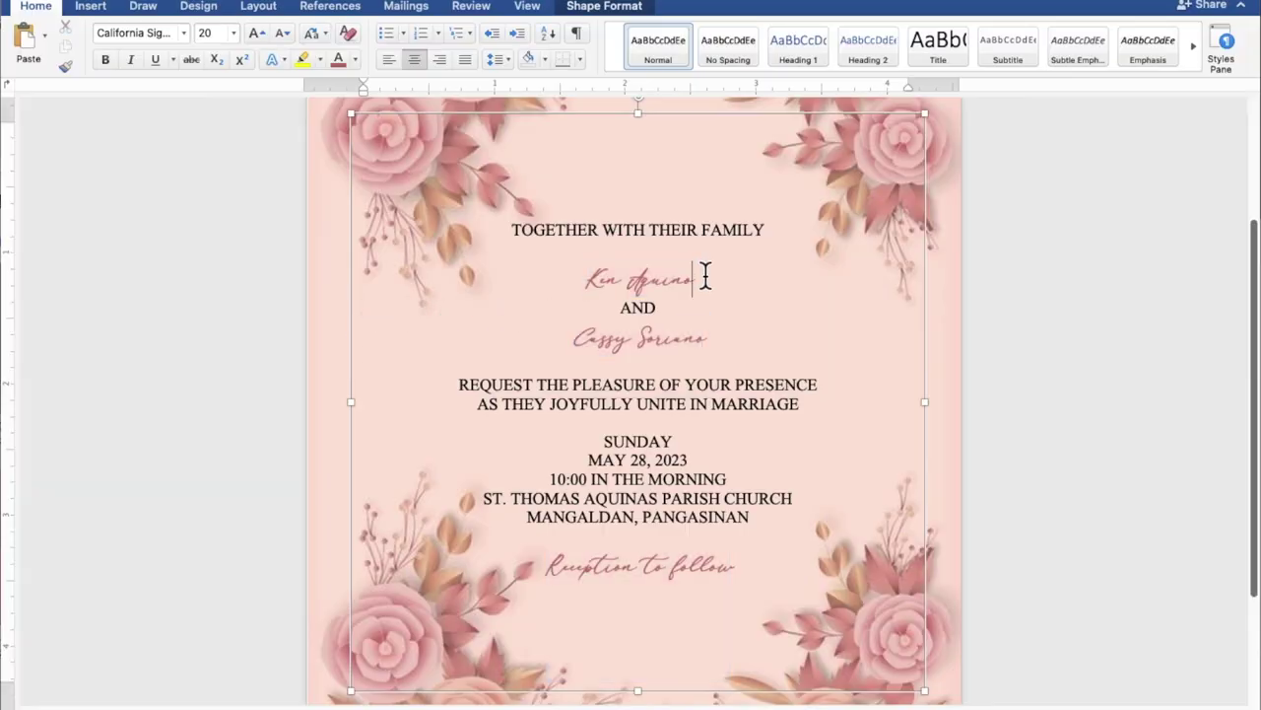
pyautogui.moveTo(697, 279); pyautogui.dragTo(598, 279)
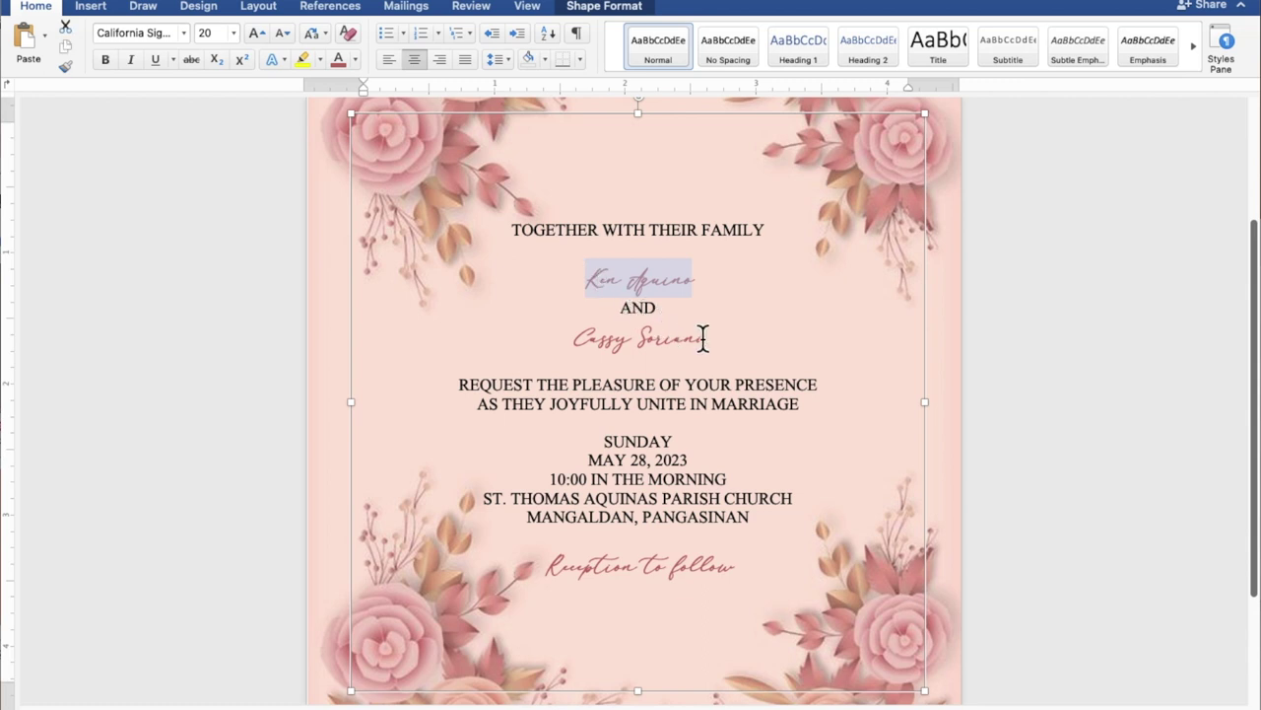
pyautogui.moveTo(712, 337); pyautogui.dragTo(601, 348)
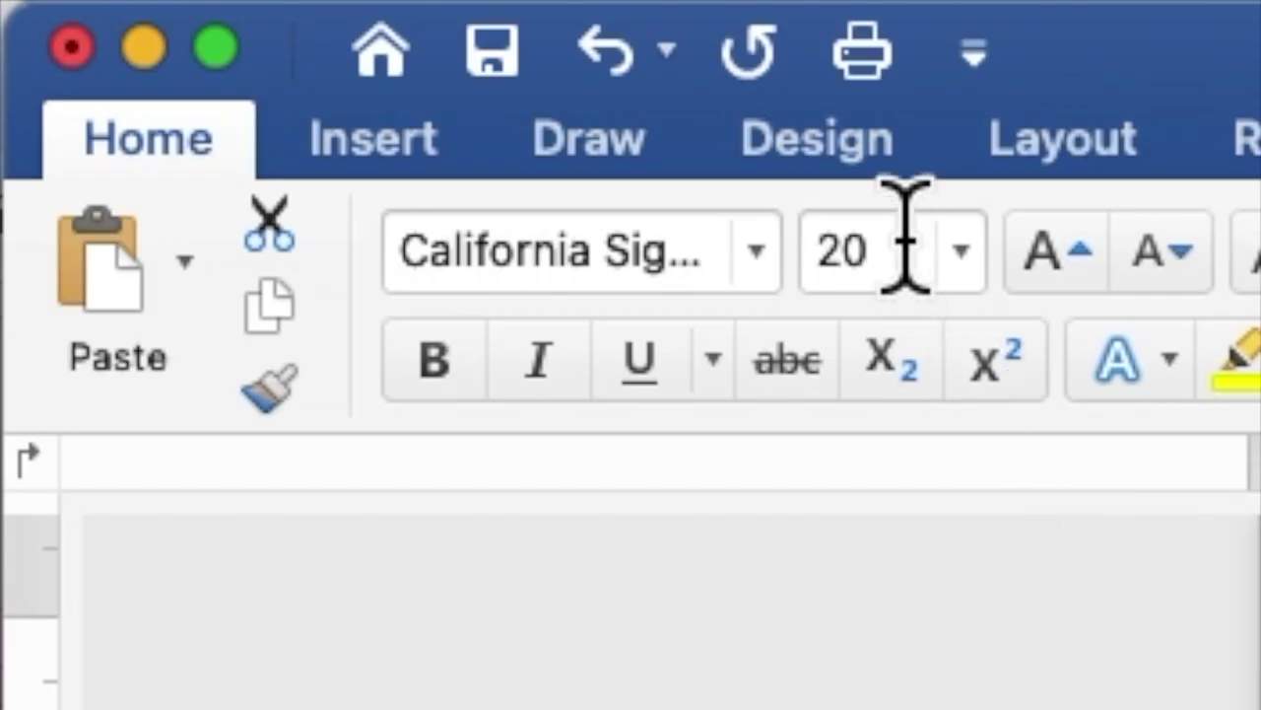
pyautogui.click(220, 31)
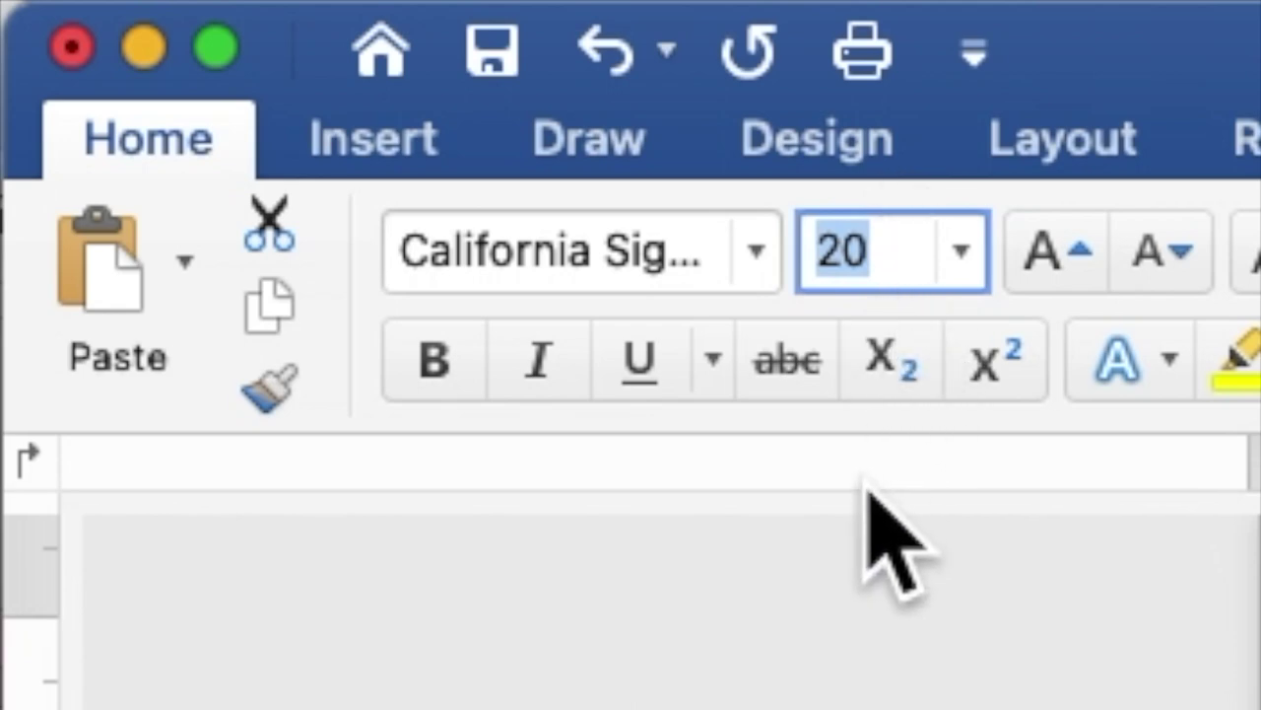
pyautogui.write('40')
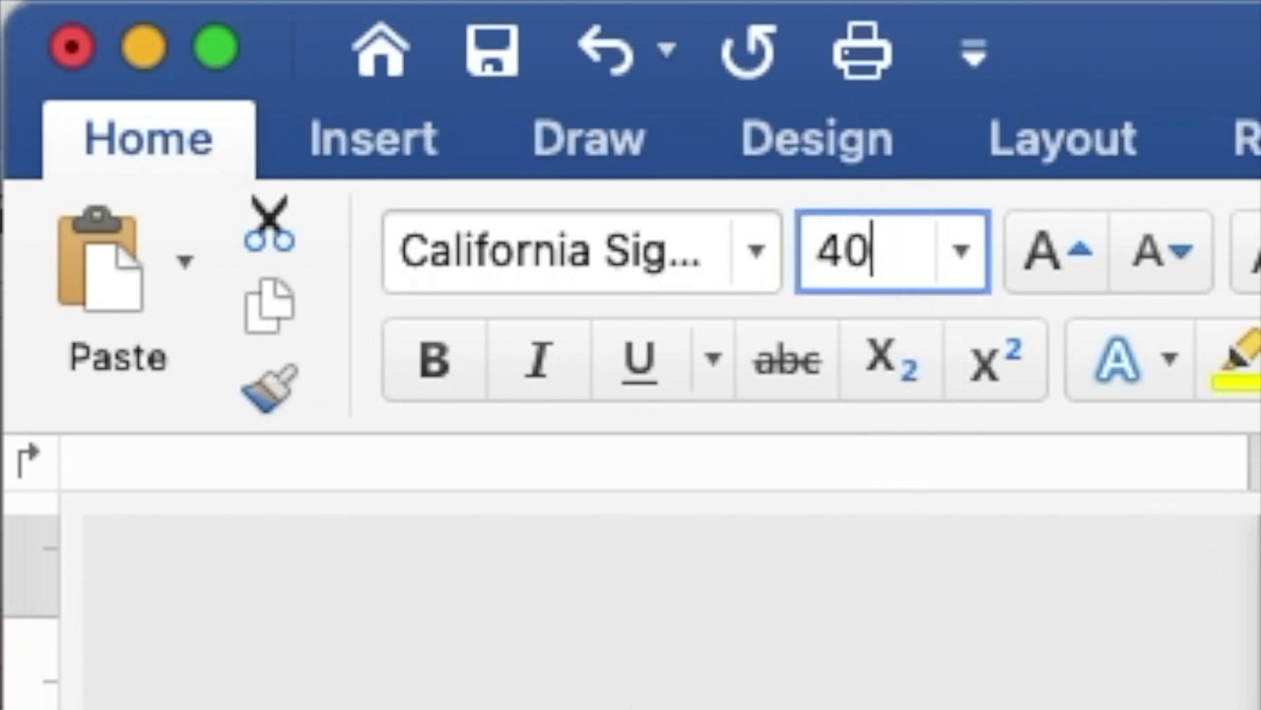
pyautogui.press('Return')
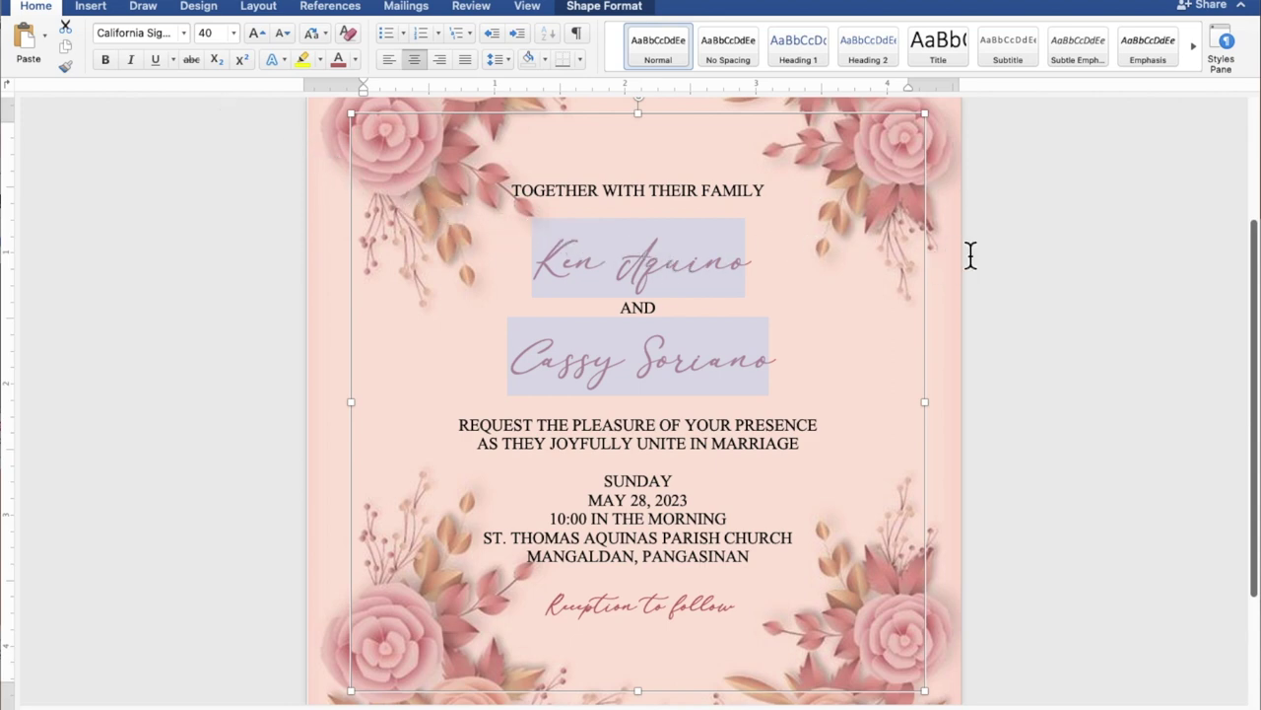
# Add blank lines below TOGETHER WITH THEIR FAMILY, below the second name, and before 'Reception to follow'.
pyautogui.click(971, 254)
pyautogui.scroll(-5, 971, 254)
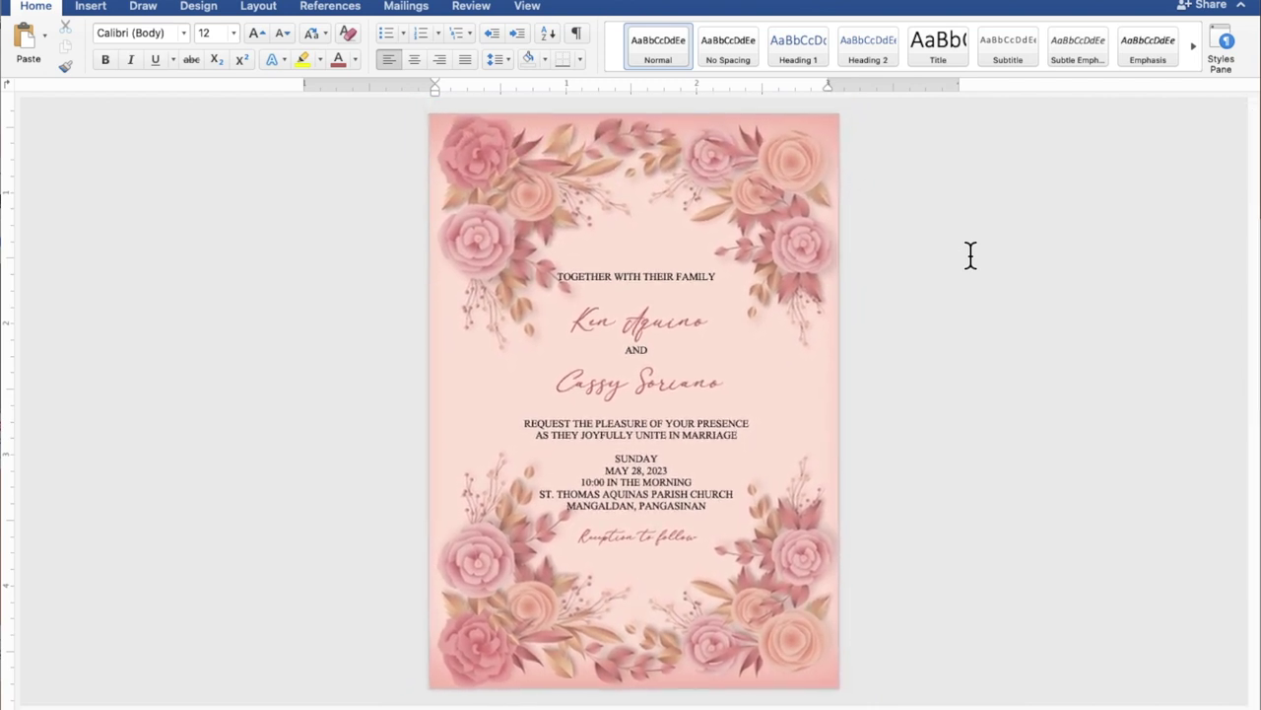
pyautogui.click(694, 288)
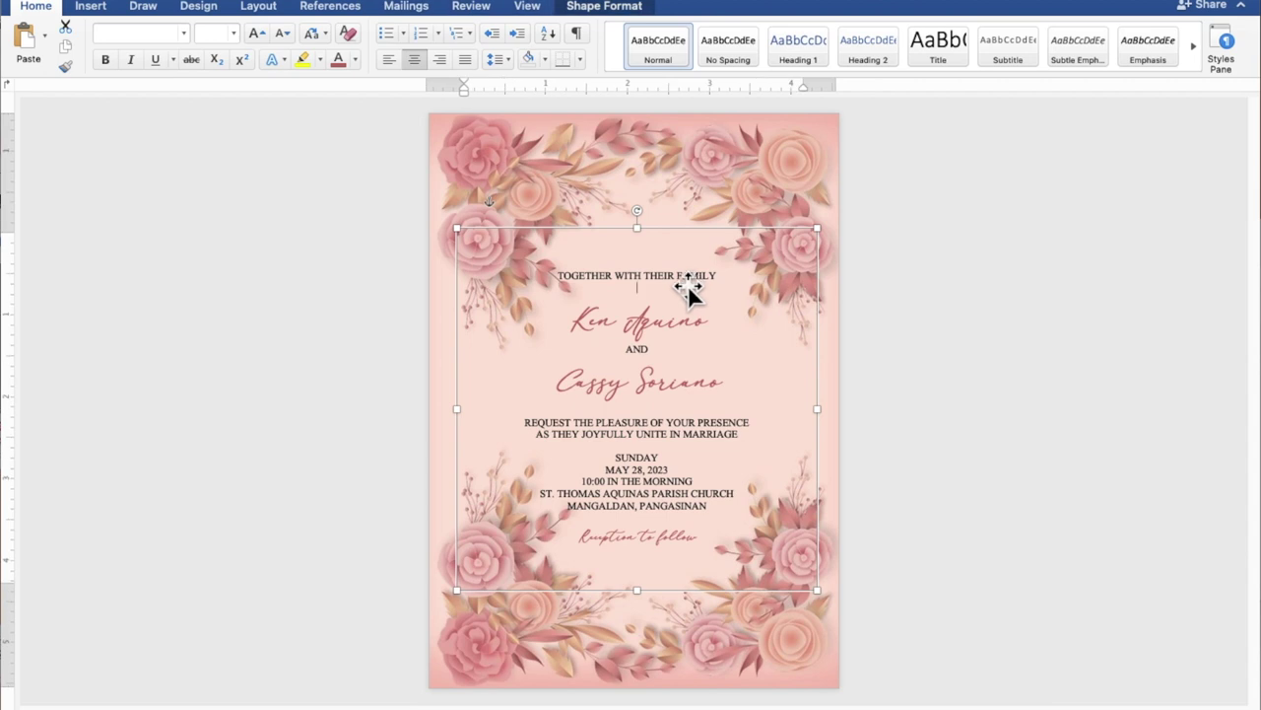
pyautogui.press('Return')
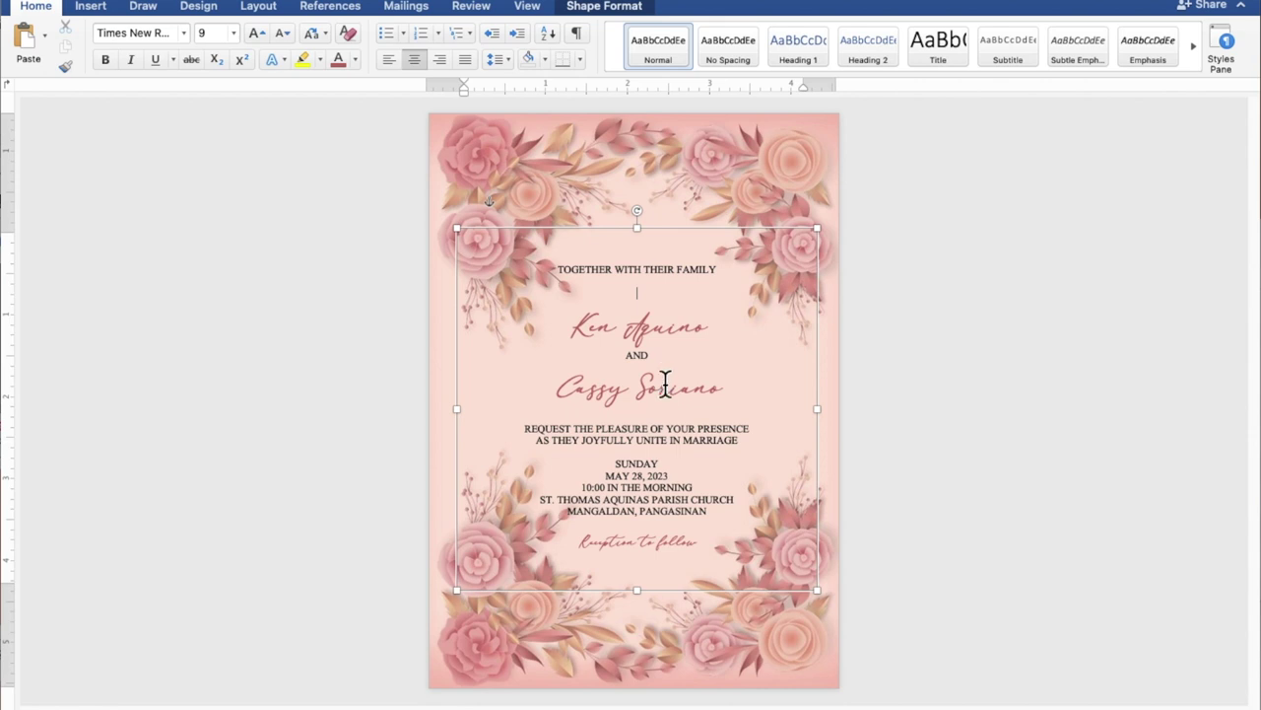
pyautogui.press('Return')
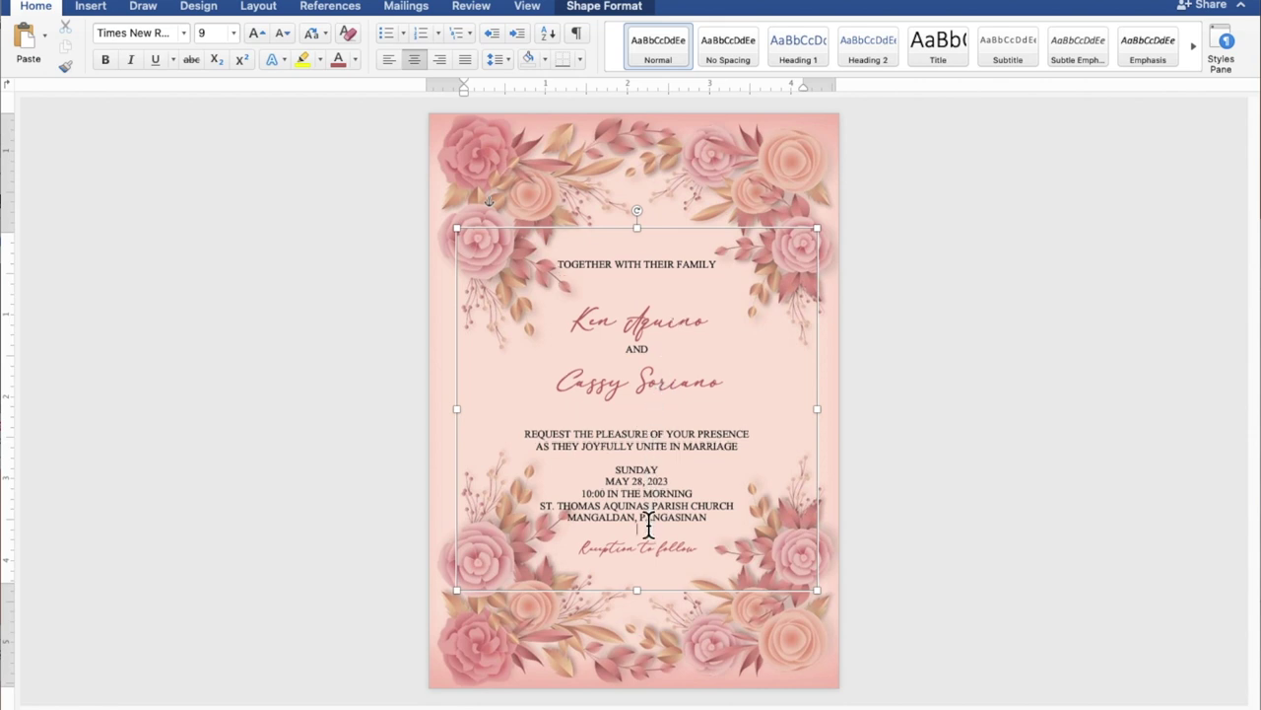
pyautogui.press('Return')
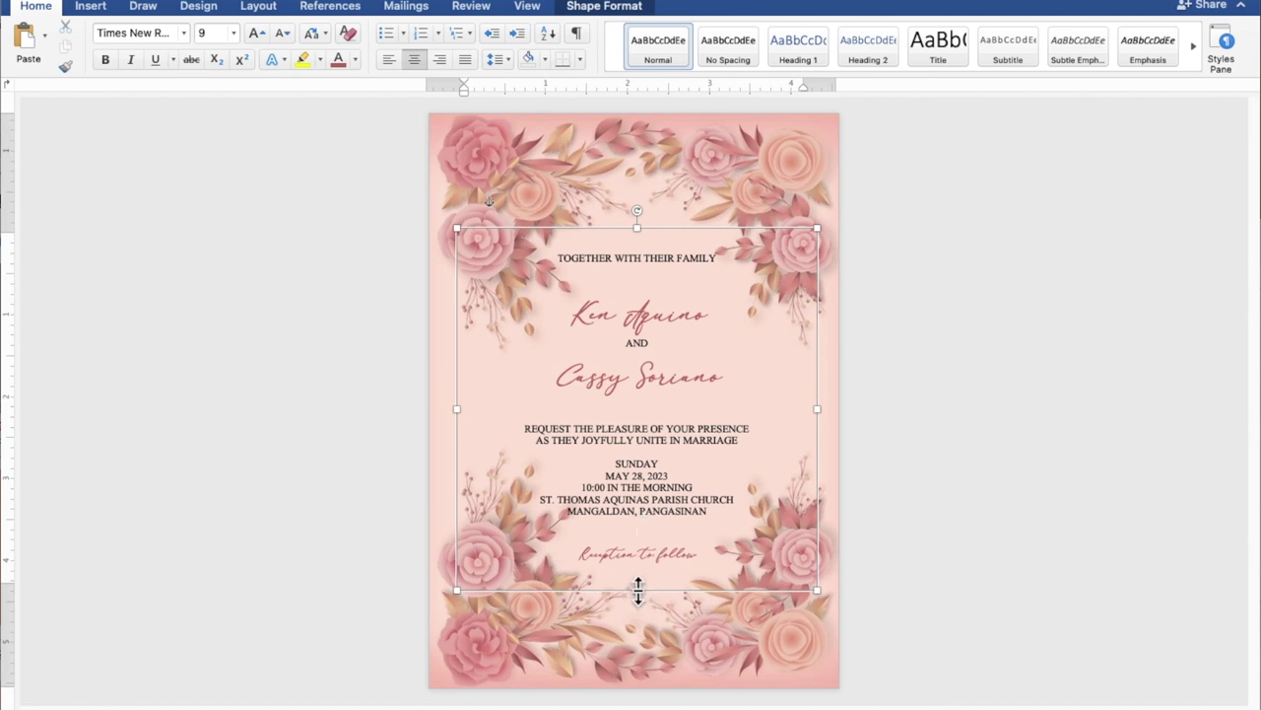
# Make the text box slightly taller and nudge it right and up.
pyautogui.moveTo(638, 590); pyautogui.dragTo(639, 597)
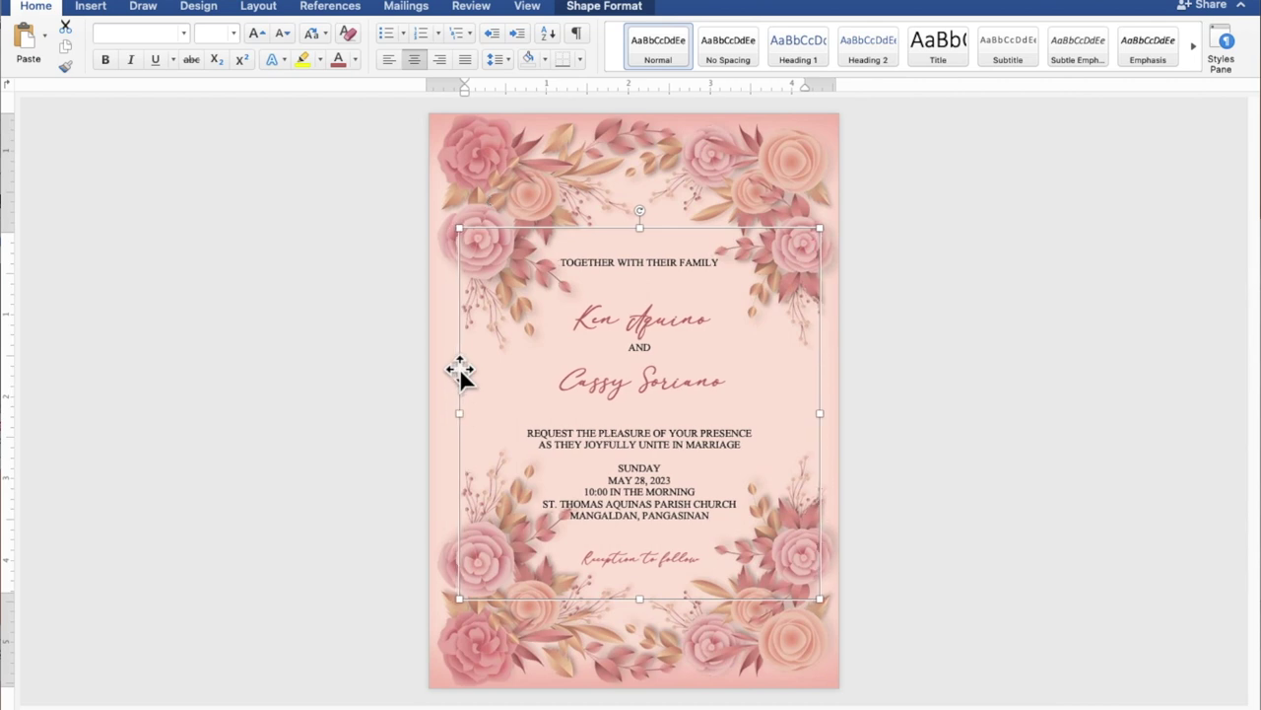
pyautogui.press('Right')
pyautogui.press('Right')
pyautogui.press('Right')
pyautogui.press('Right')
pyautogui.press('Up')
pyautogui.press('Up')
pyautogui.press('Up')
pyautogui.press('Up')
pyautogui.press('Up')
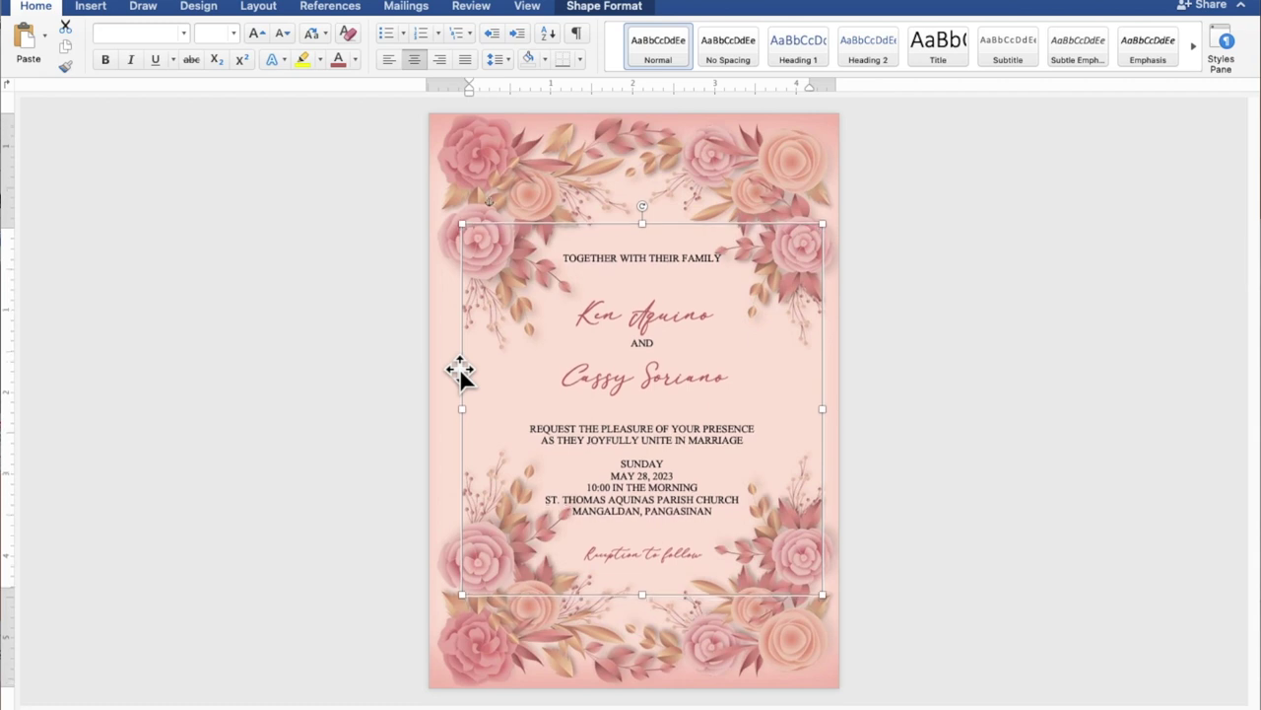
pyautogui.press('Up')
pyautogui.press('Up')
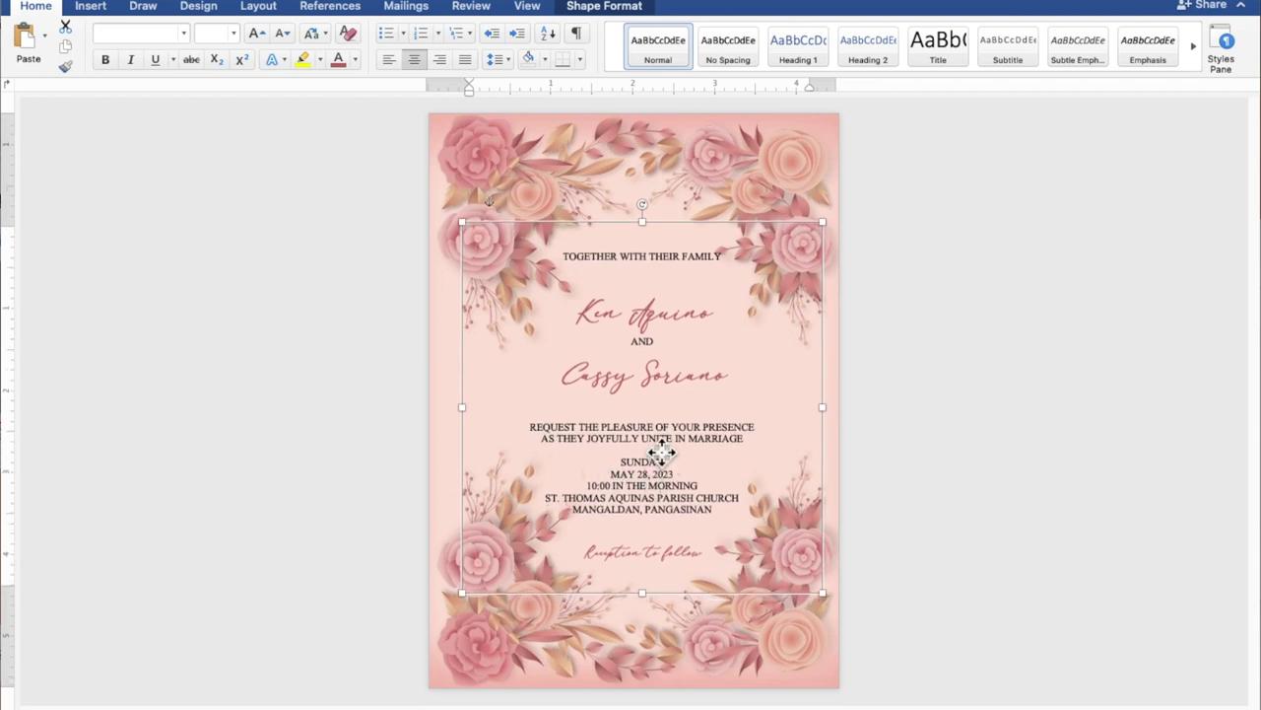
# Add an extra blank line above SUNDAY and nudge the text box upward.
pyautogui.click(663, 453)
pyautogui.press('Return')
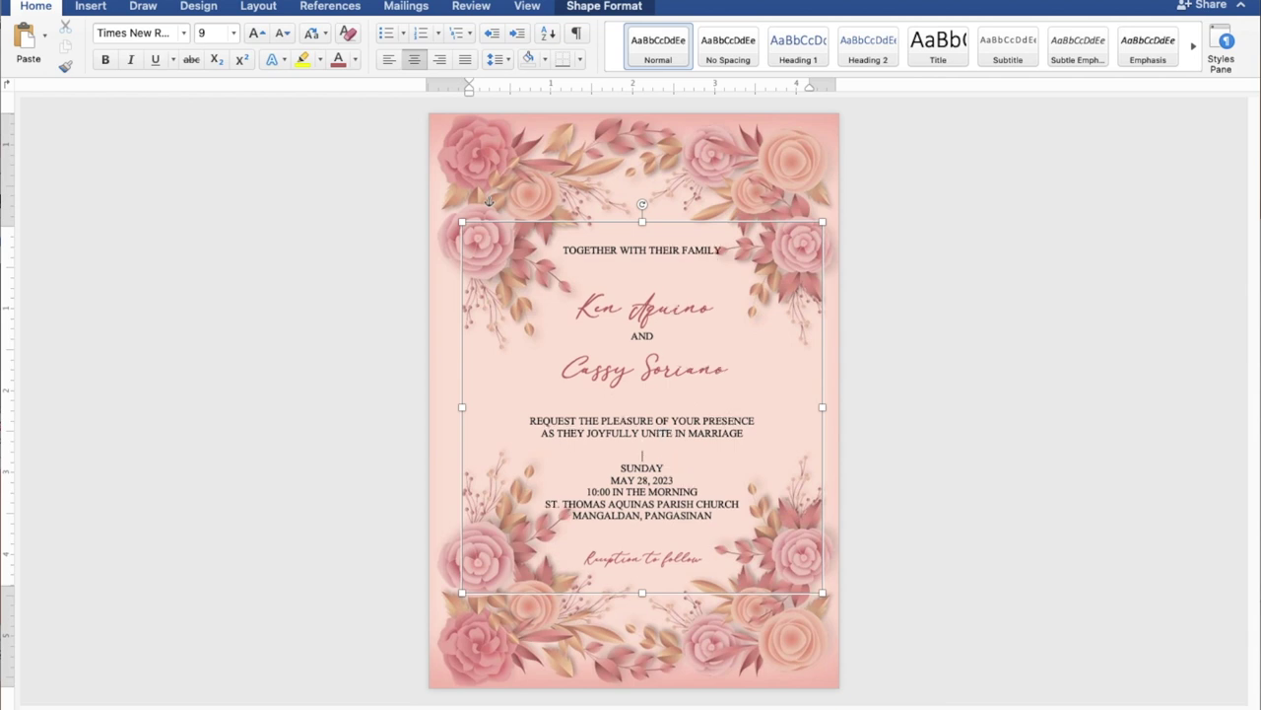
pyautogui.click(688, 223)
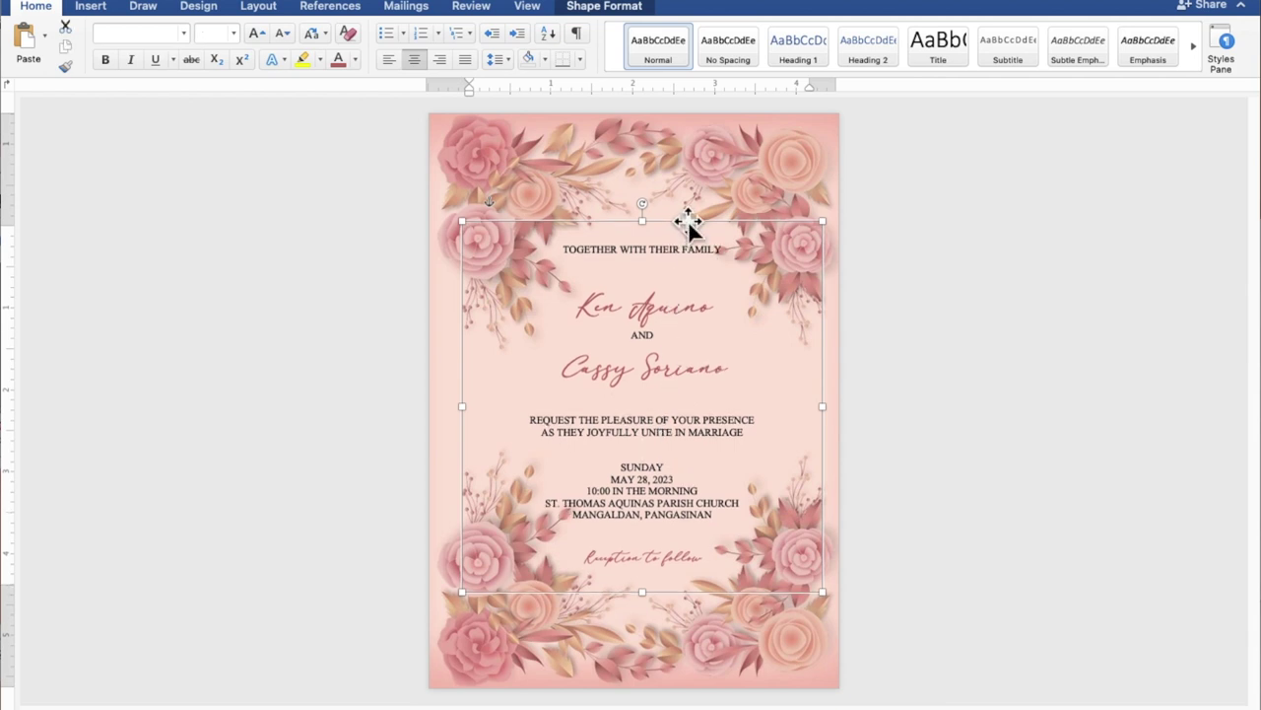
pyautogui.press('Up')
pyautogui.press('Up')
pyautogui.press('Up')
pyautogui.press('Up')
pyautogui.press('Up')
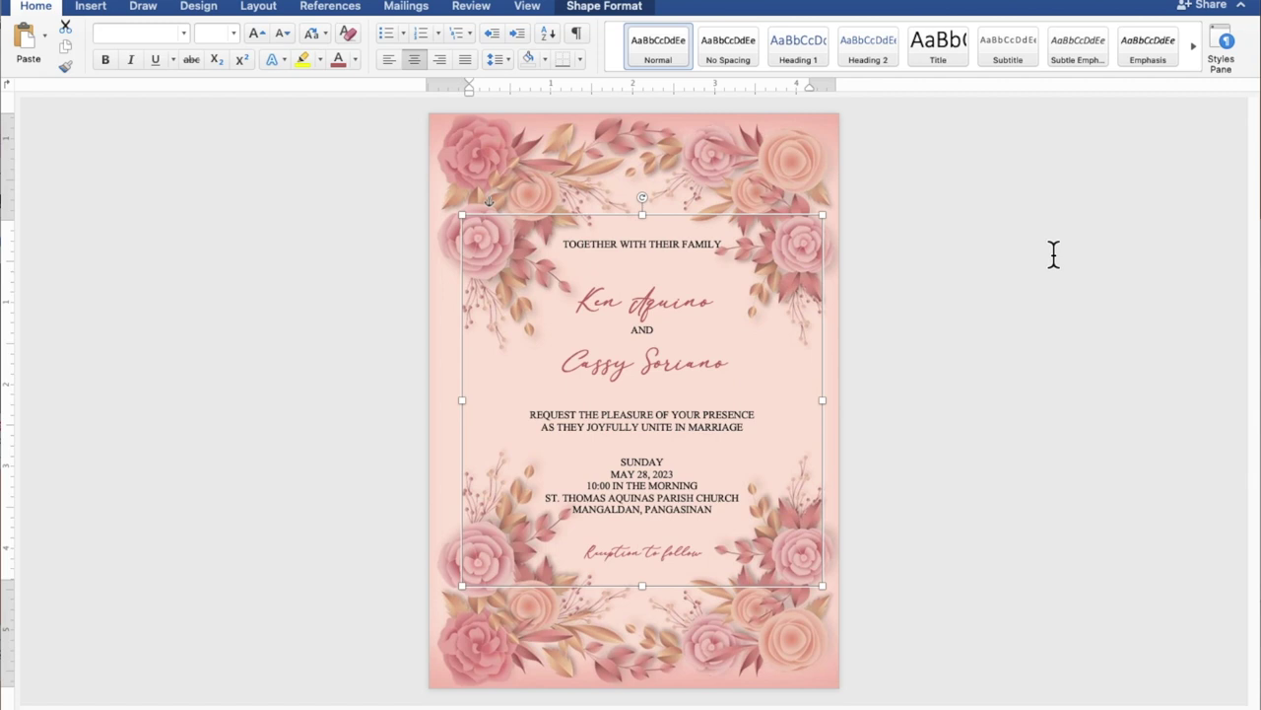
# Deselect the text box, leaving the finished floral invitation with nothing selected.
pyautogui.click(1053, 255)
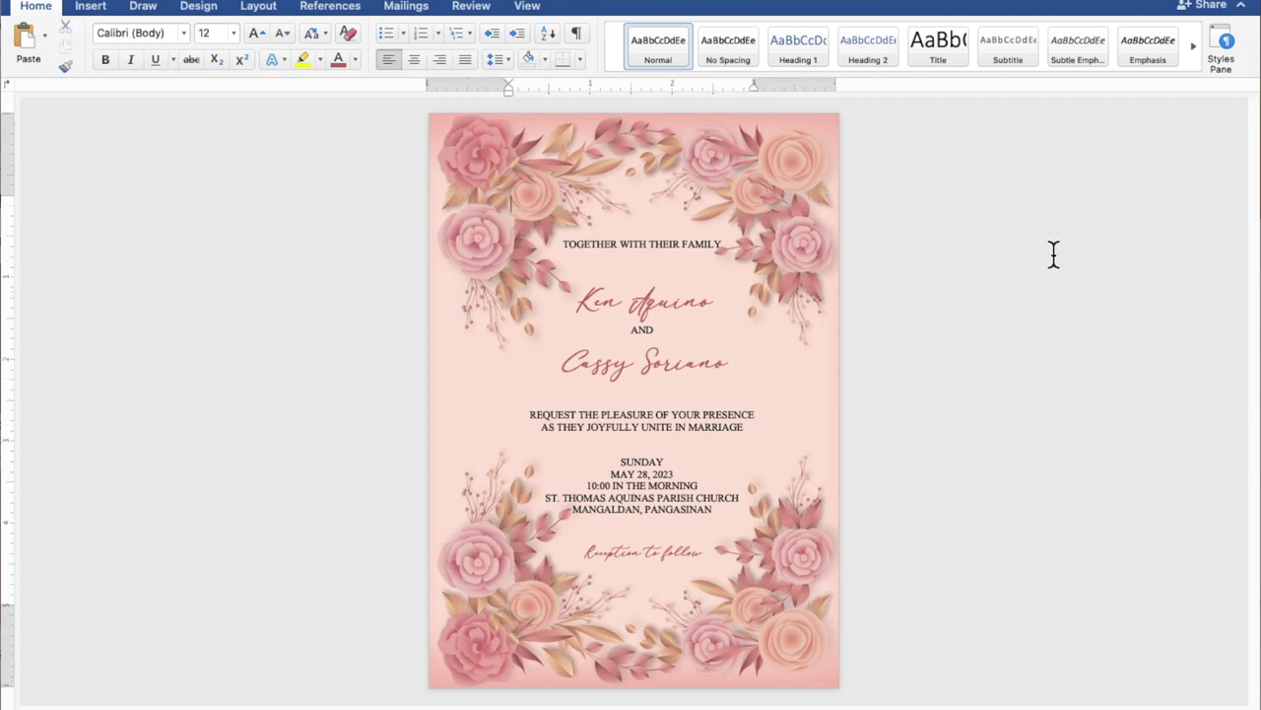